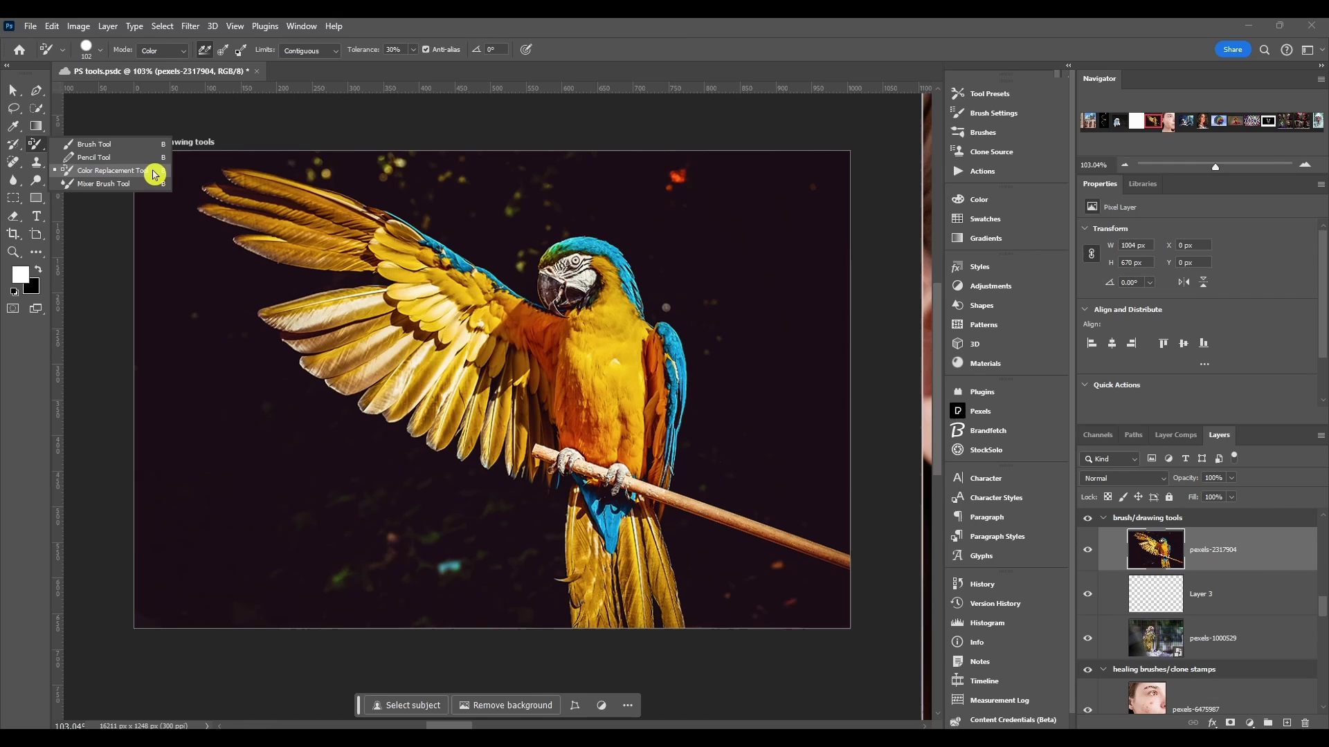
Choose the Color Replacement Tool from the brush tool flyout.
left_click(153, 174)
Set the foreground colour to a bright blue at hue 209.
left_click(20, 276)
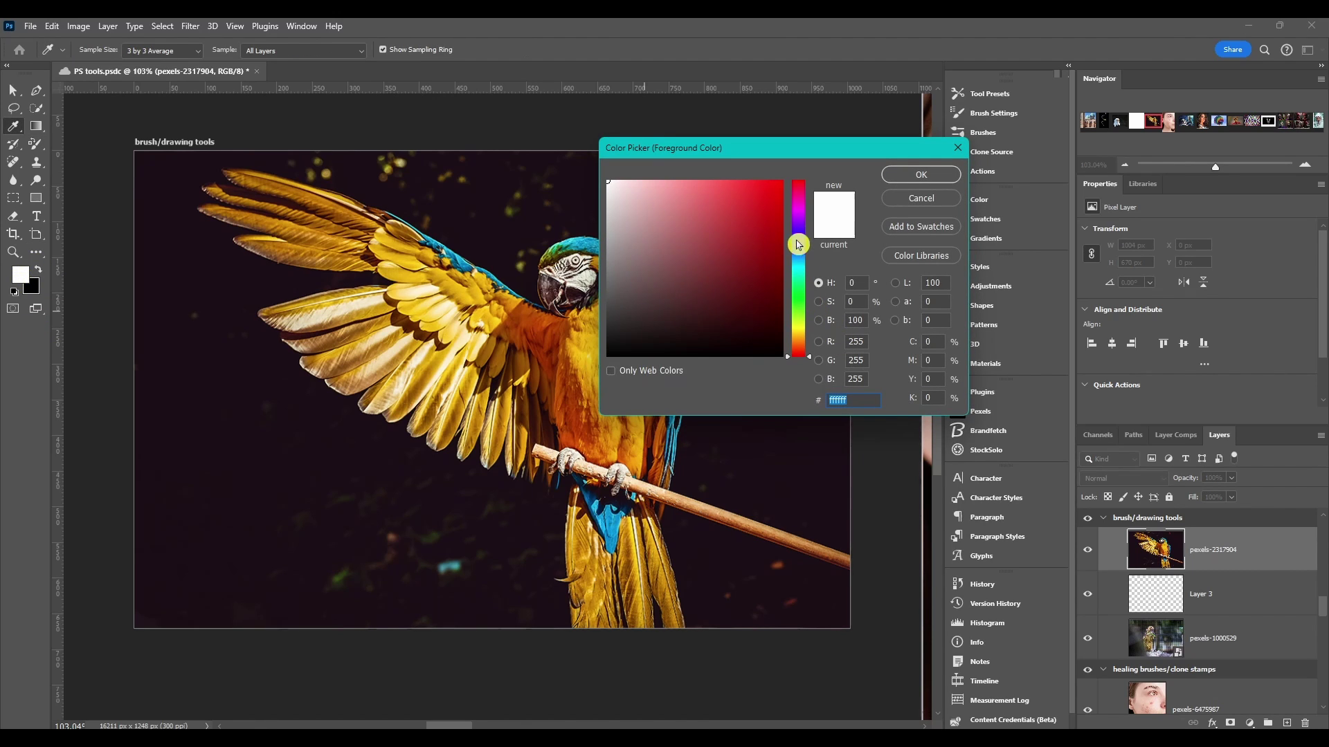
left_click(802, 254)
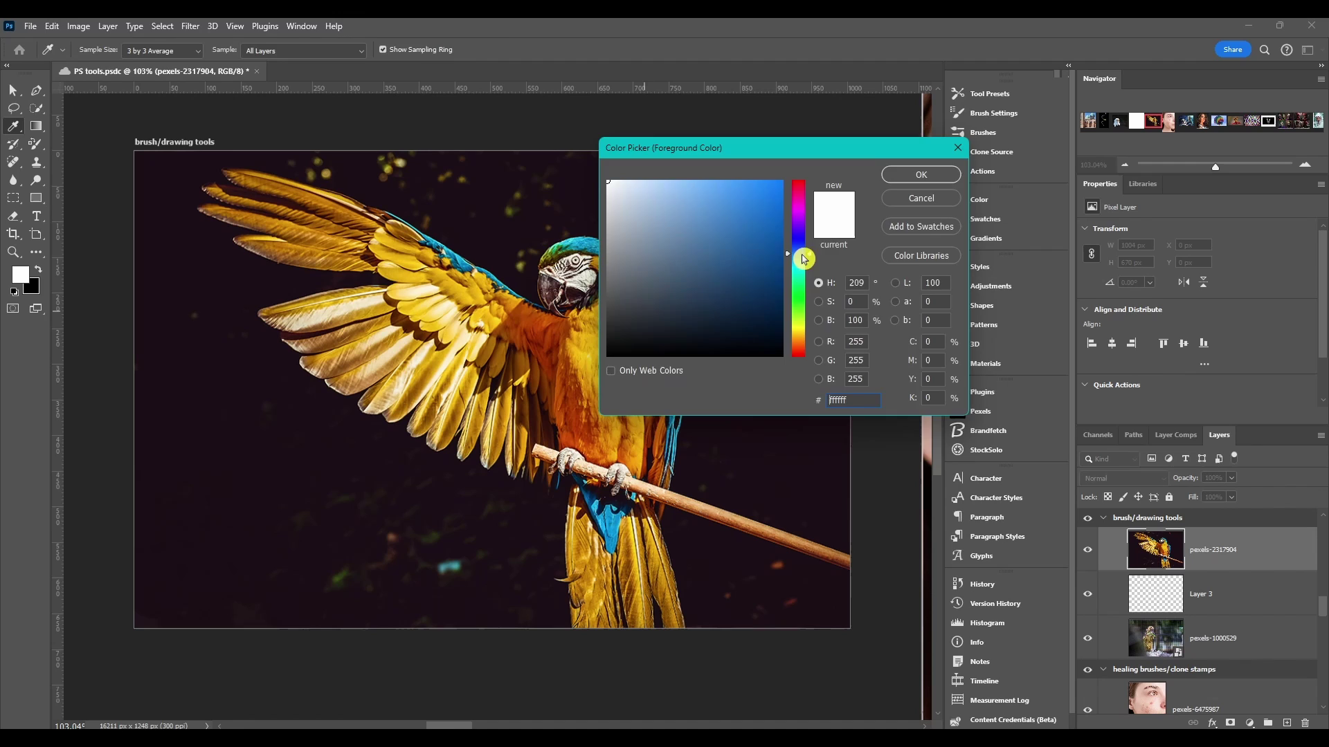
left_click(900, 175)
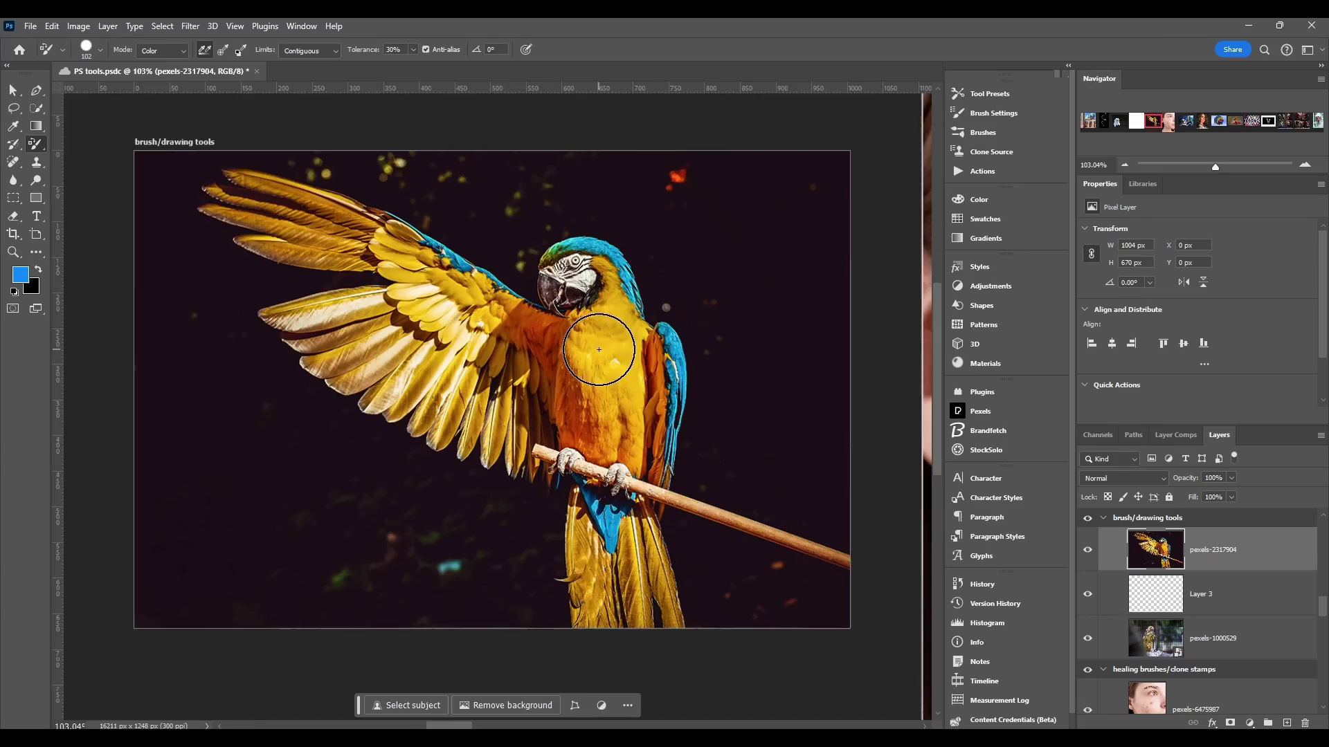
Zoom in on the parrot and shrink the Color Replacement brush to a smaller diameter.
scroll(599, 350, "up", 10)
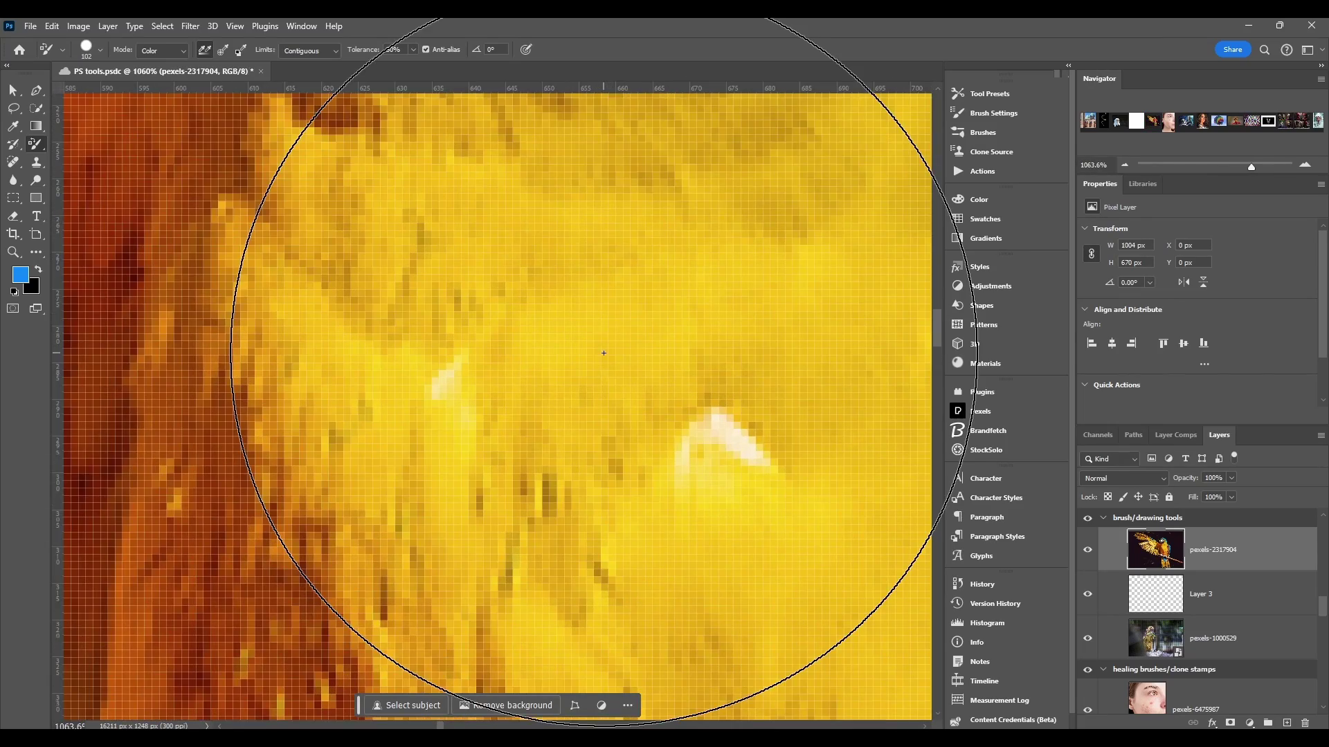
left_click_drag(572, 353, 296, 351)
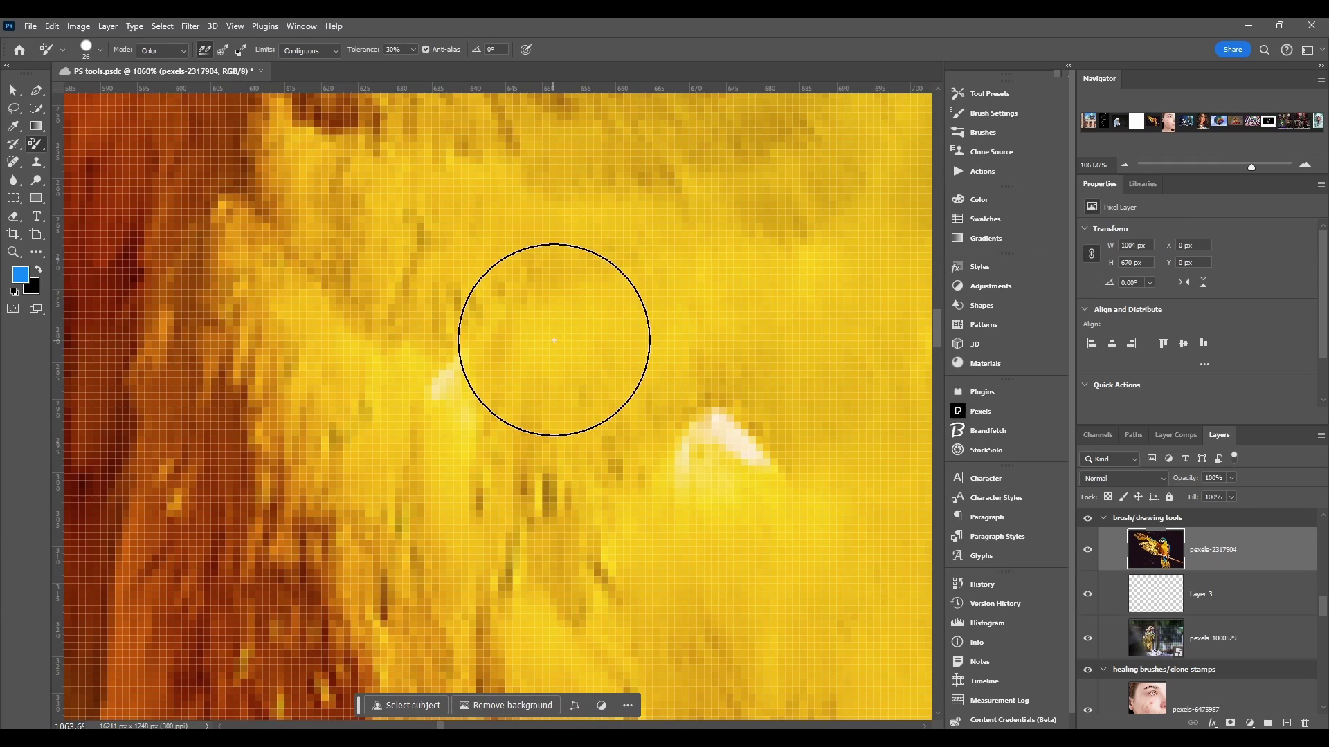
scroll(560, 344, "up", 3)
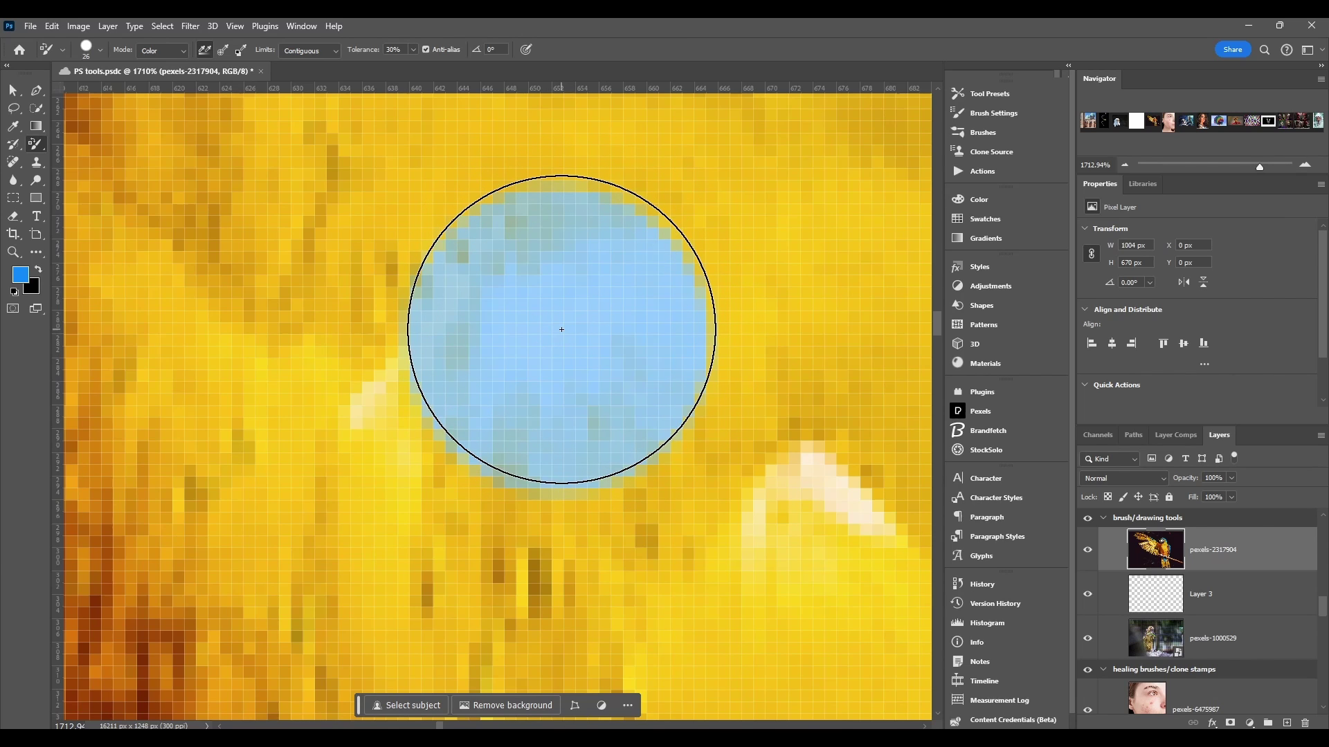
scroll(485, 332, "down", 10)
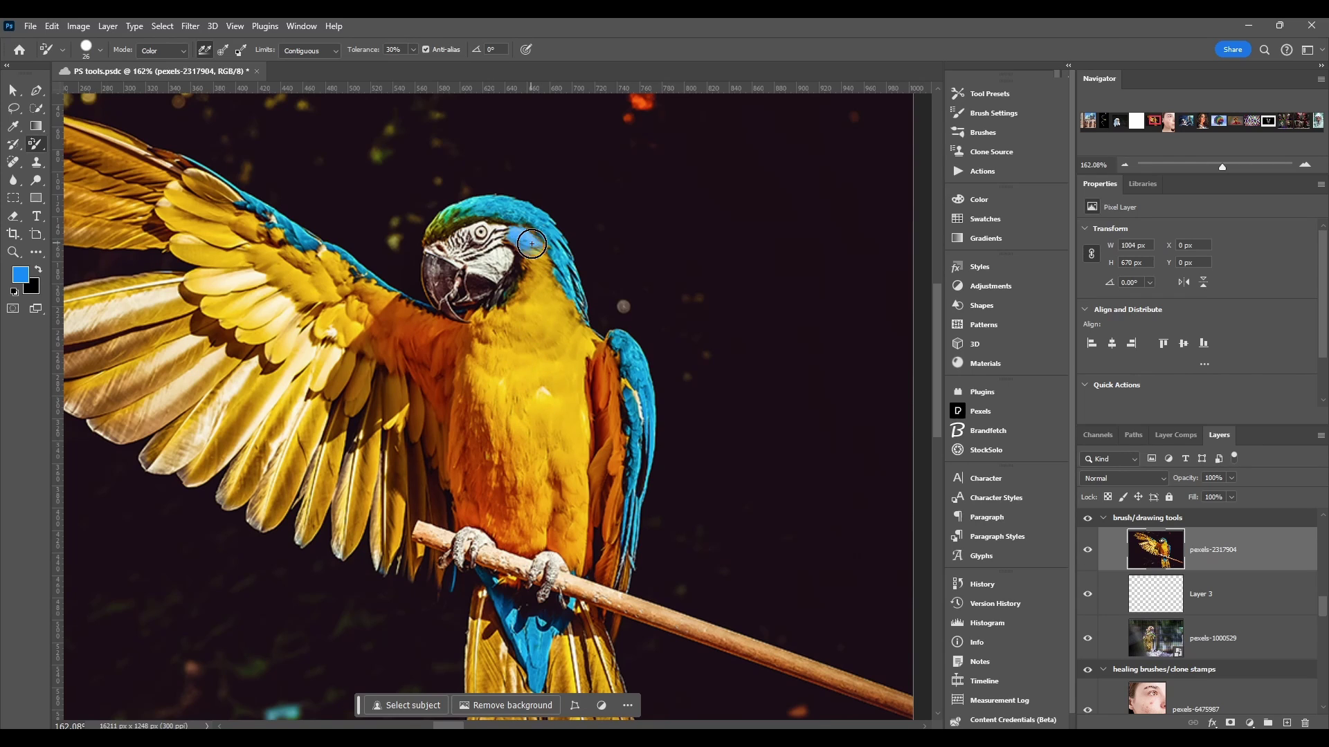
Paint the parrot's cheek, neck and orange chest blue.
mouse_move(532, 243)
left_mouse_down()
mouse_move(545, 301)
mouse_move(524, 267)
left_mouse_up()
mouse_move(476, 339)
left_mouse_down()
mouse_move(467, 514)
mouse_move(575, 563)
mouse_move(574, 460)
mouse_move(541, 548)
mouse_move(553, 418)
mouse_move(519, 526)
mouse_move(532, 408)
mouse_move(505, 495)
mouse_move(497, 441)
mouse_move(515, 408)
left_mouse_up()
scroll(523, 462, "down", 1)
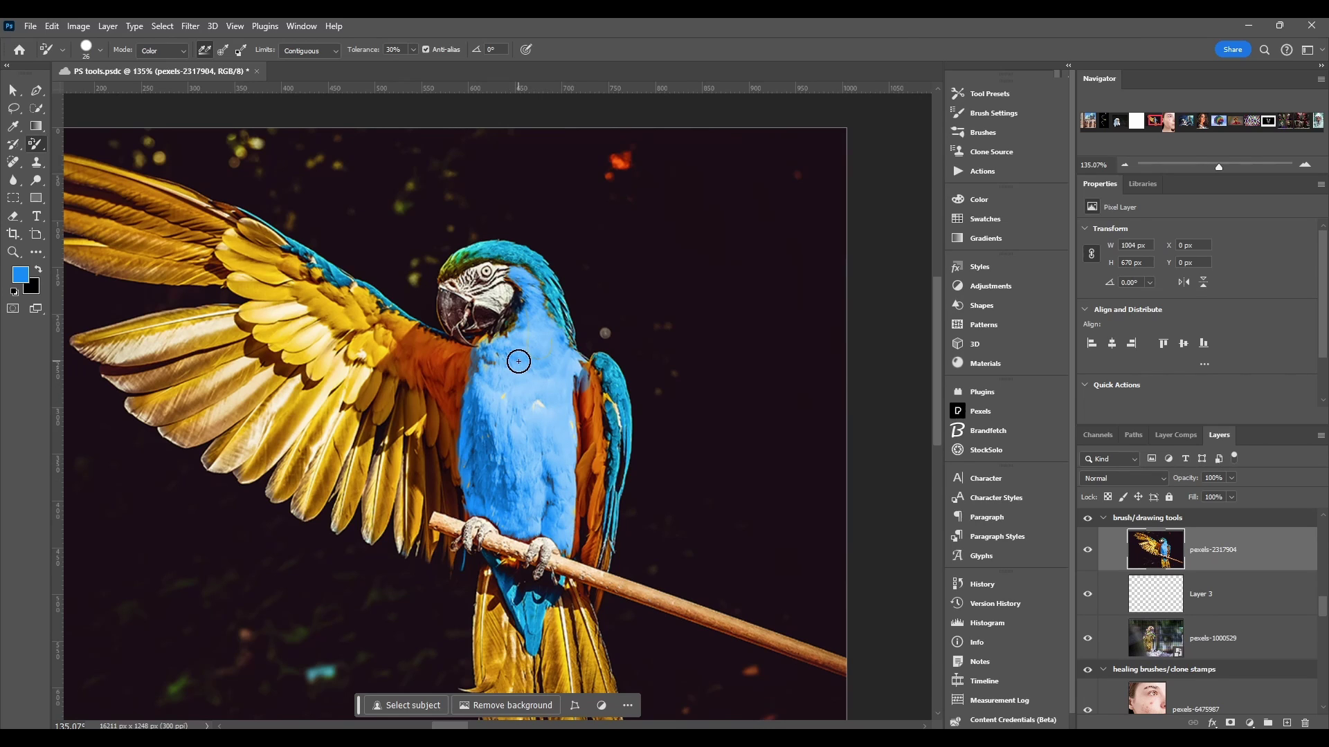
right_click(36, 147)
left_click(76, 145)
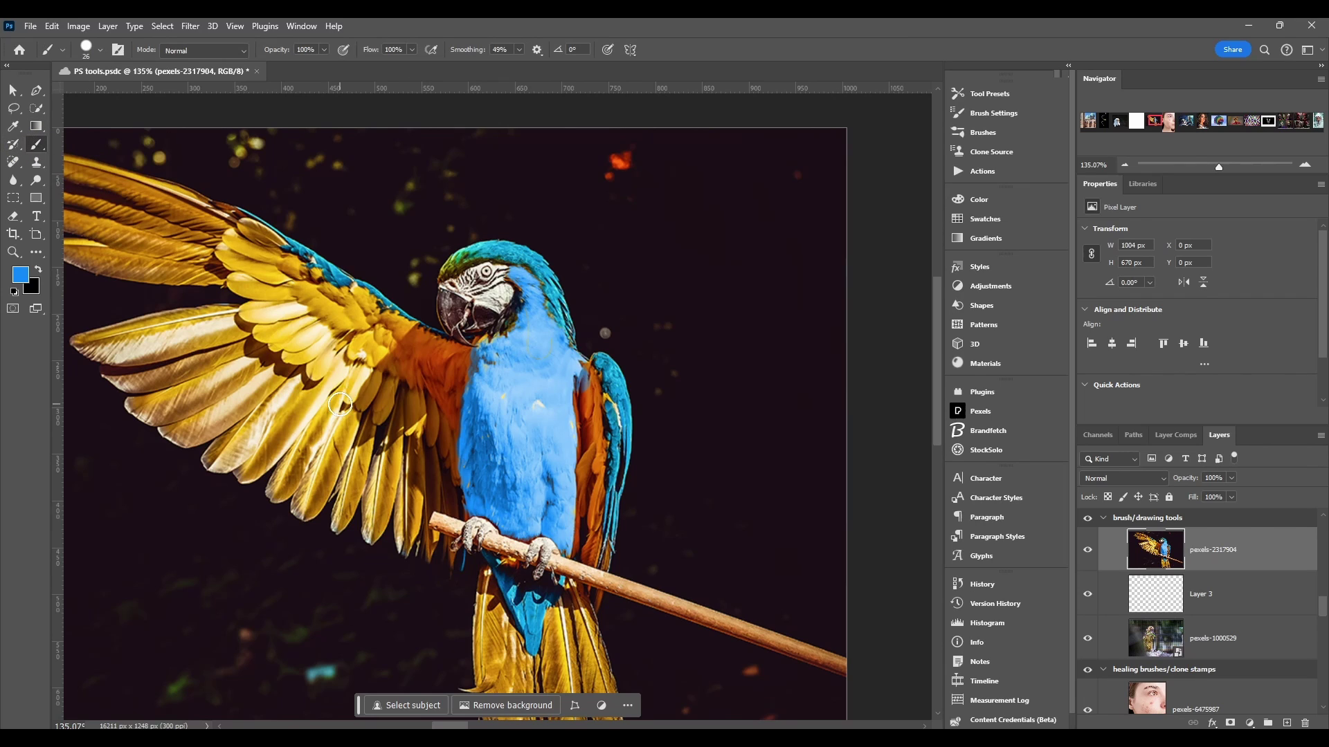
left_click_drag(444, 361, 442, 452)
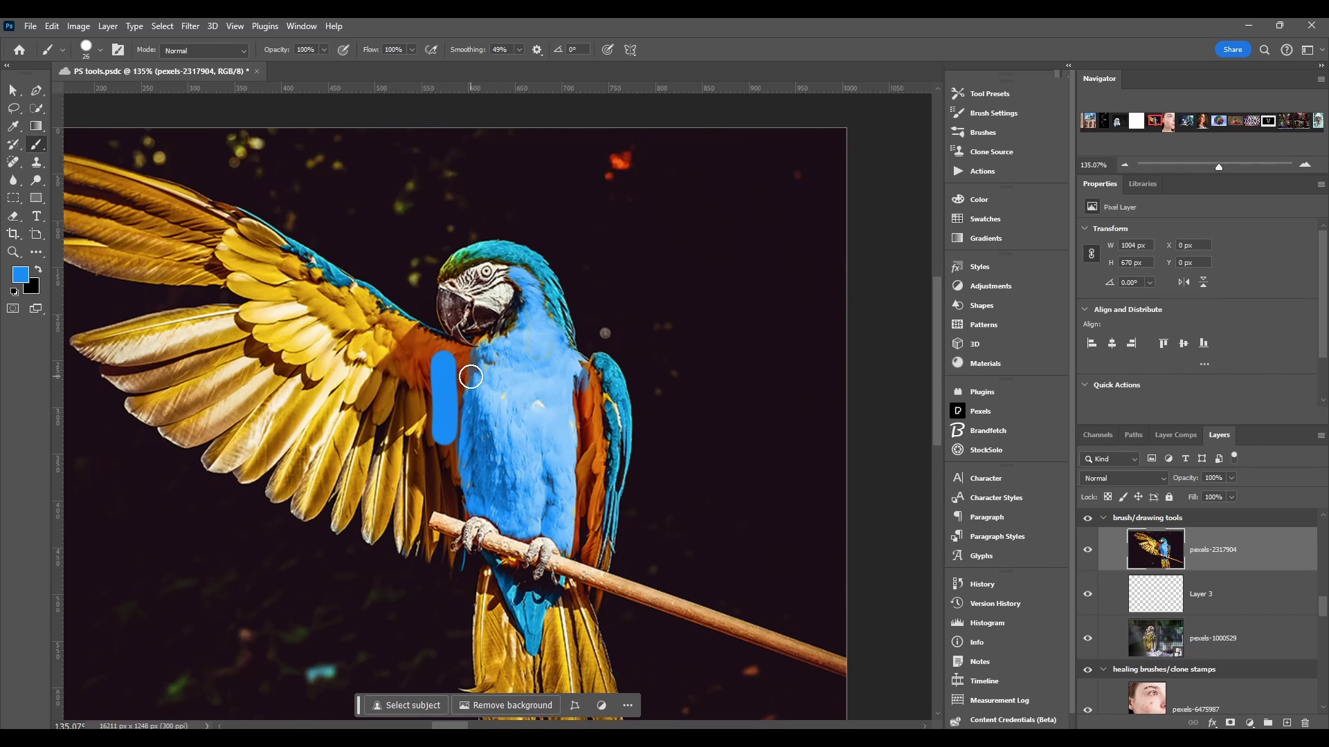
scroll(454, 389, "up", 5)
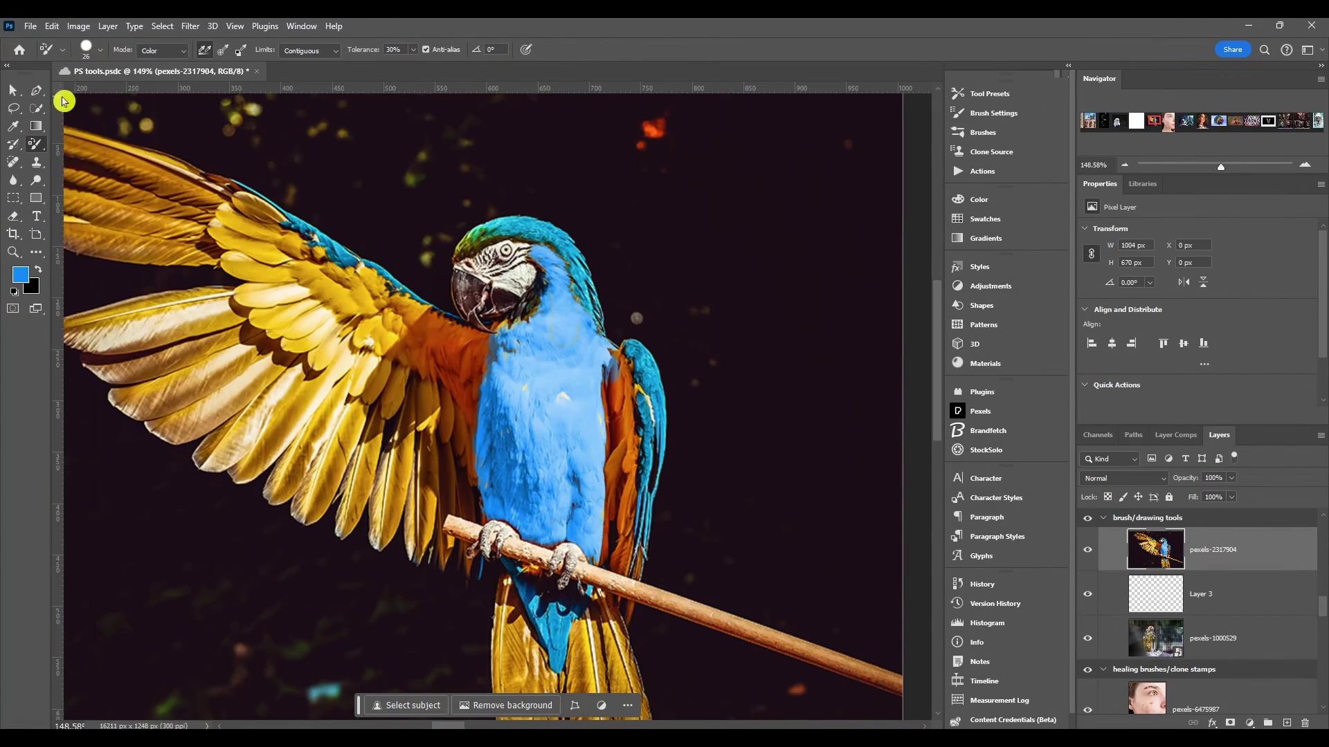
left_click(63, 54)
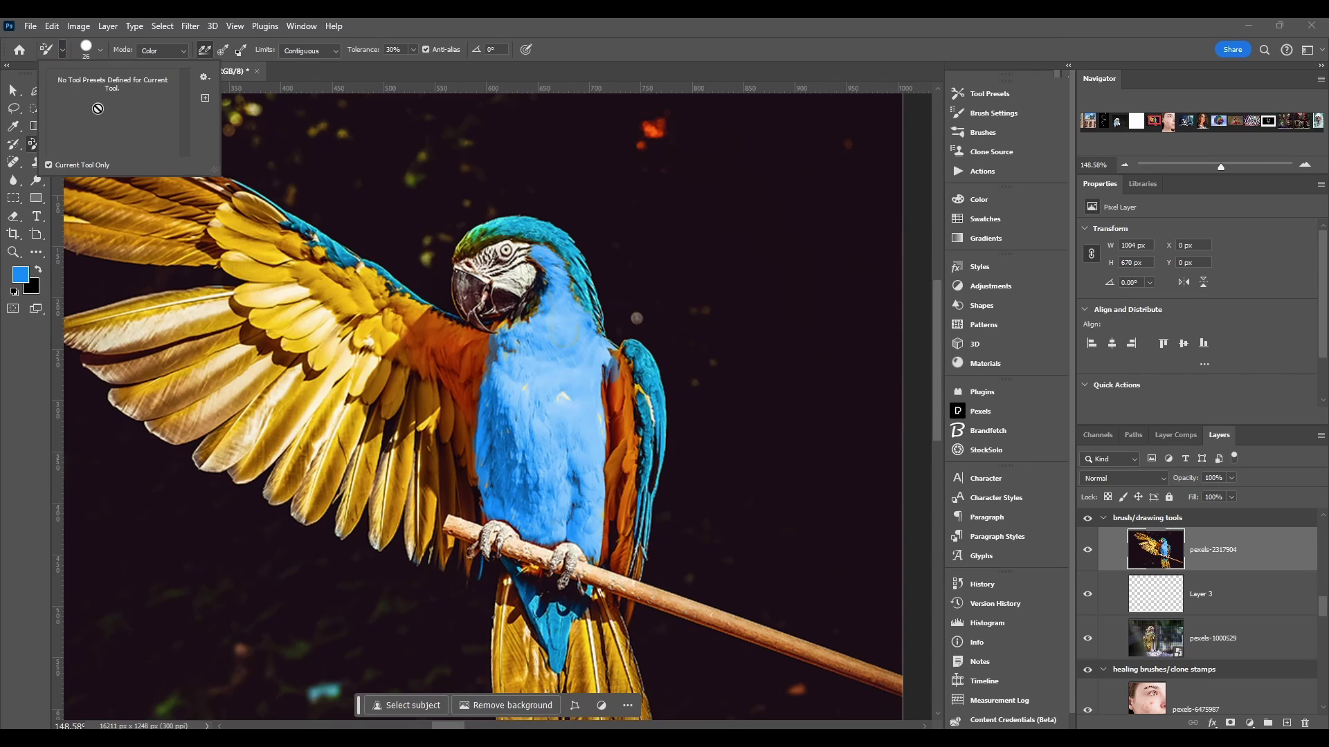
left_click(64, 55)
left_click(100, 51)
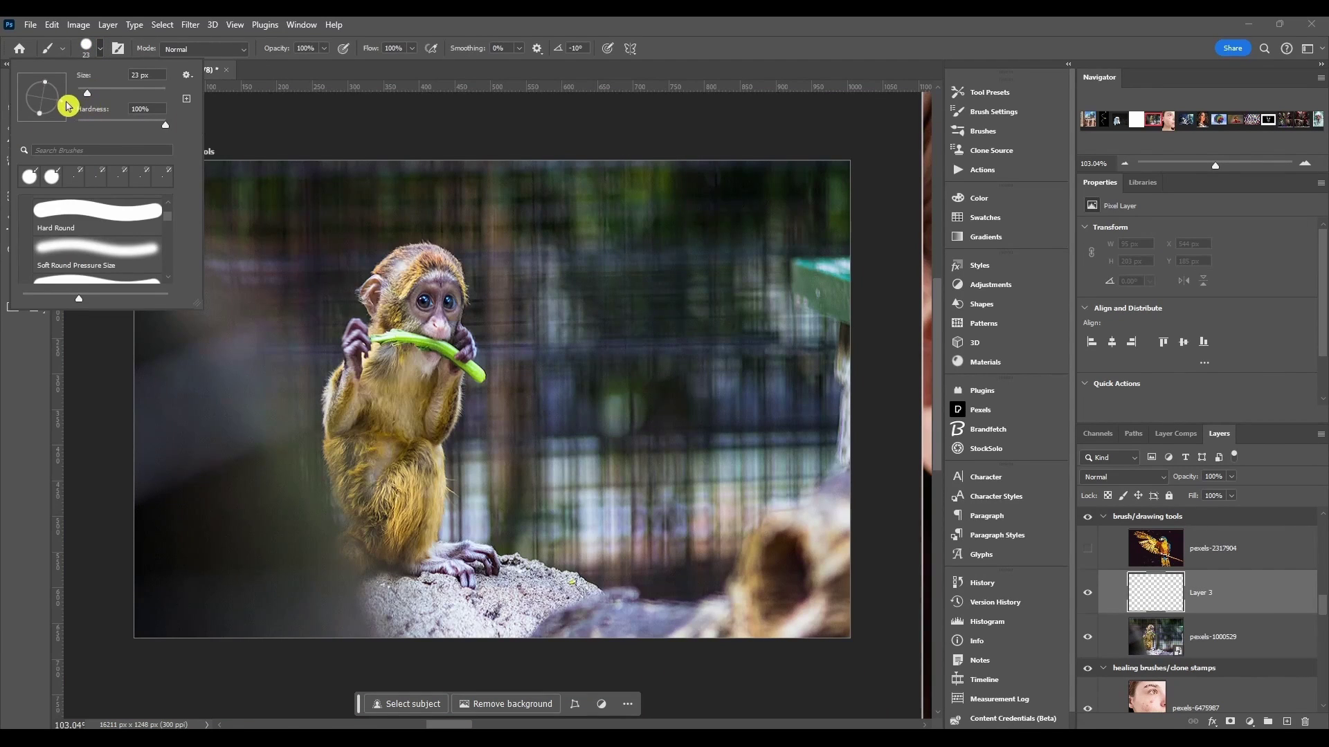
mouse_move(67, 105)
left_mouse_down()
mouse_move(40, 87)
mouse_move(113, 94)
mouse_move(92, 95)
left_mouse_up()
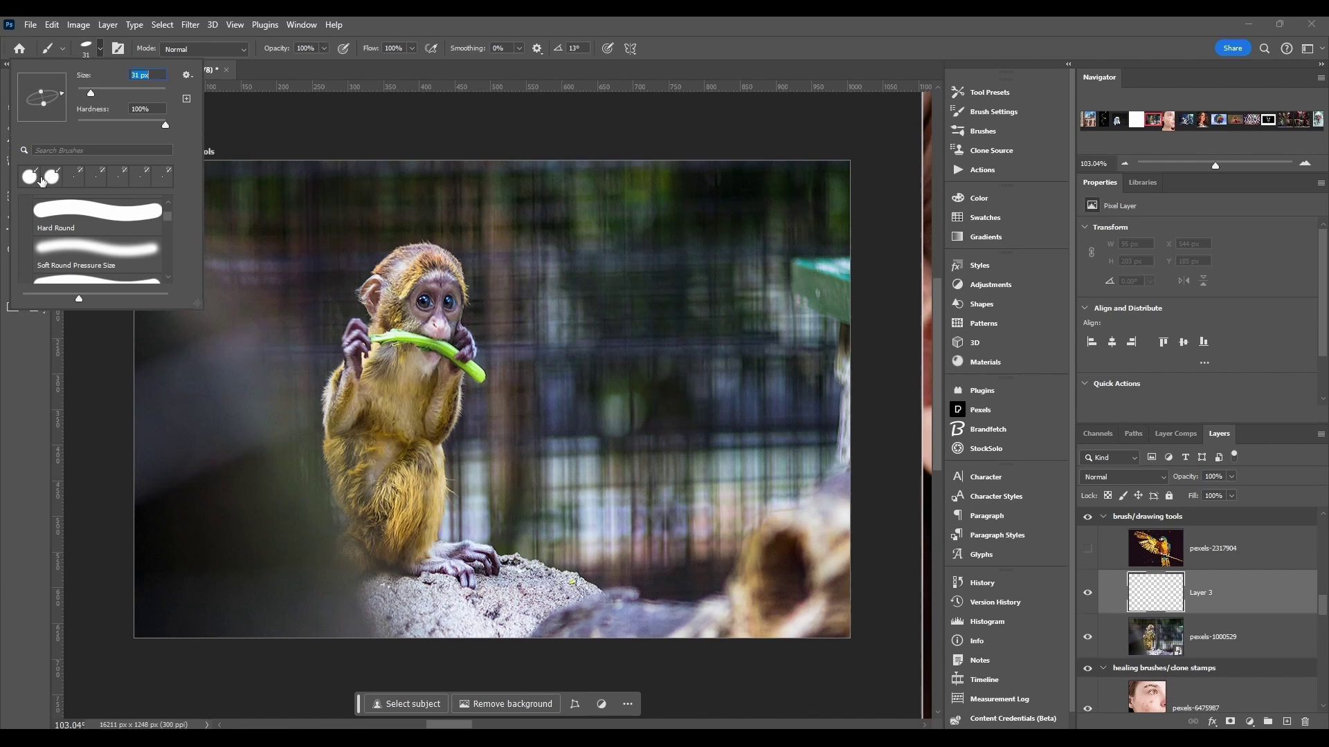
scroll(168, 221, "up", 2)
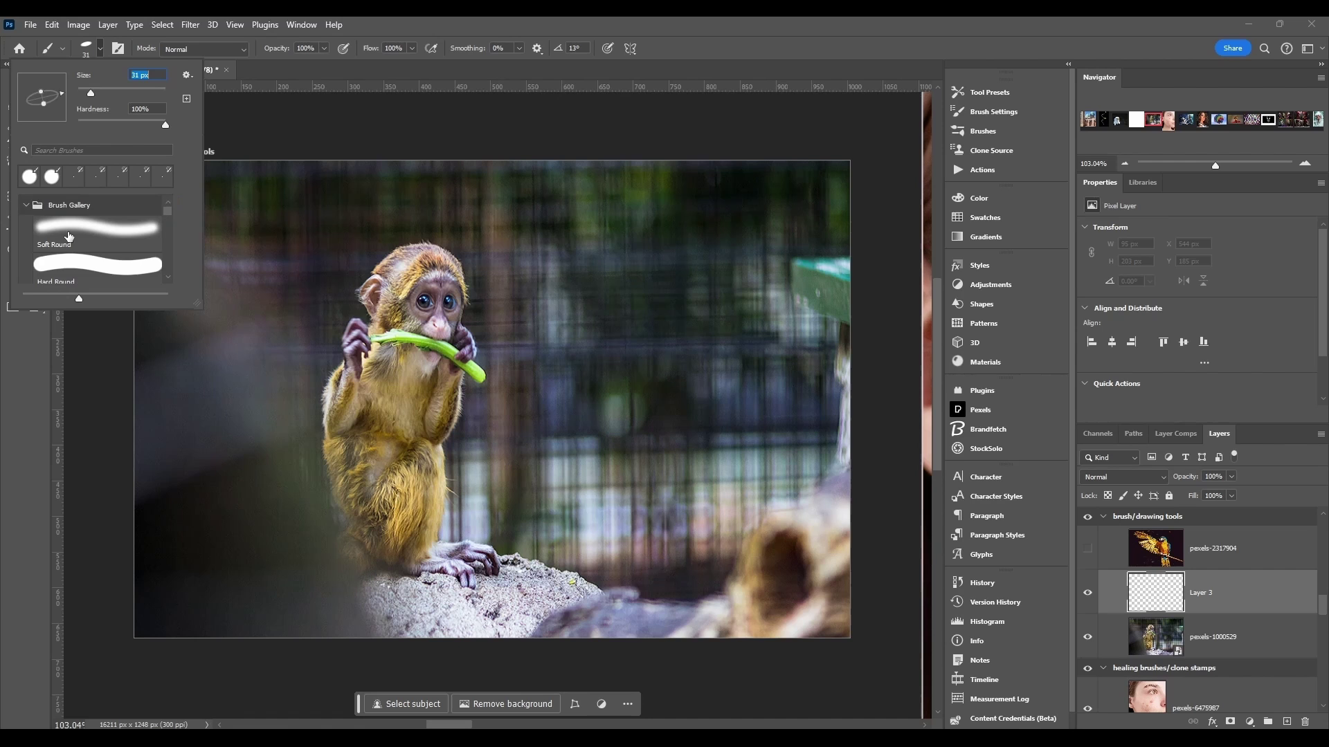
scroll(69, 238, "down", 5)
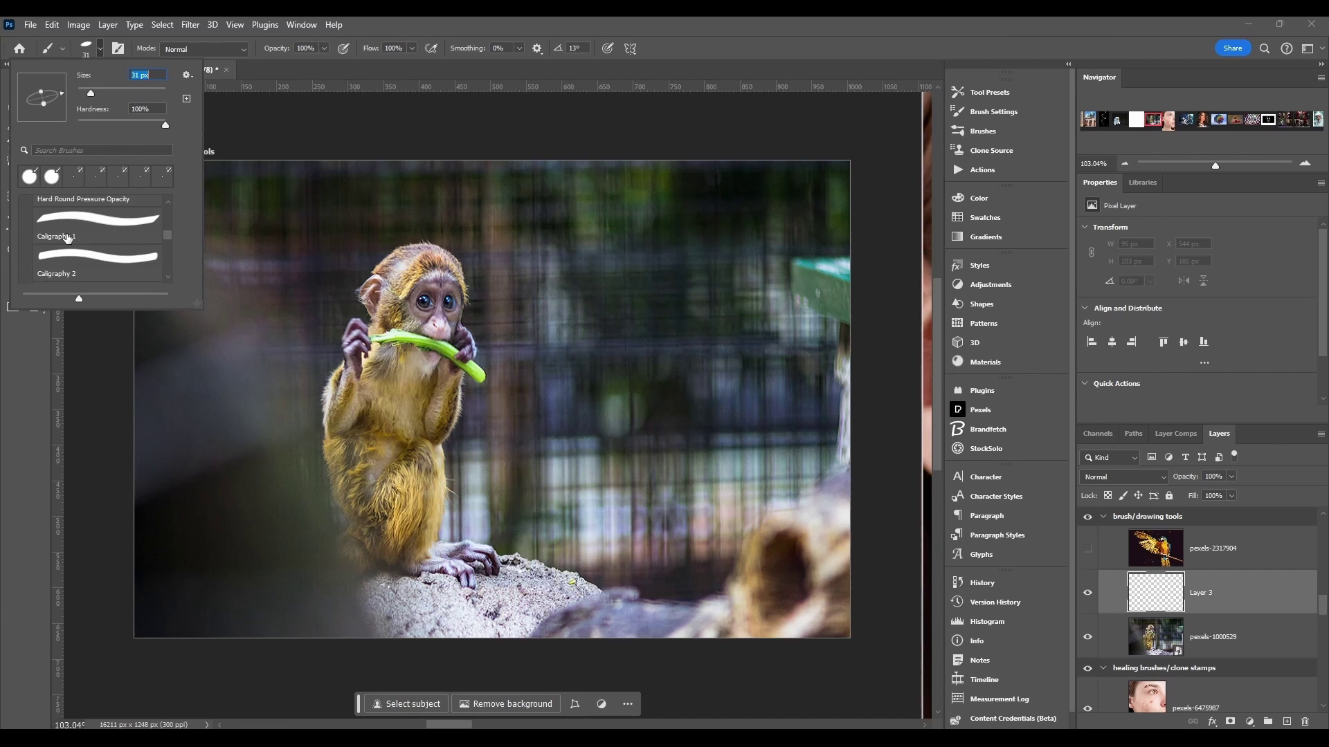
scroll(67, 238, "down", 1)
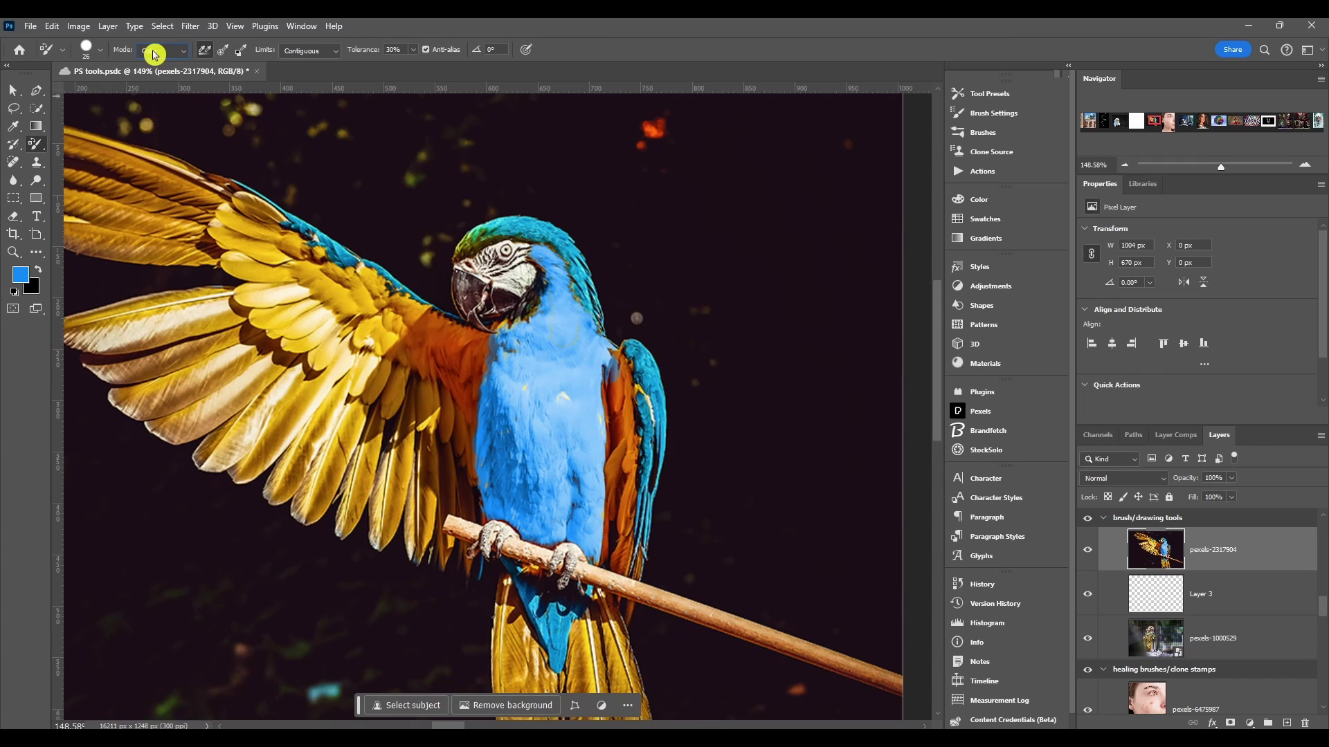
left_click(153, 54)
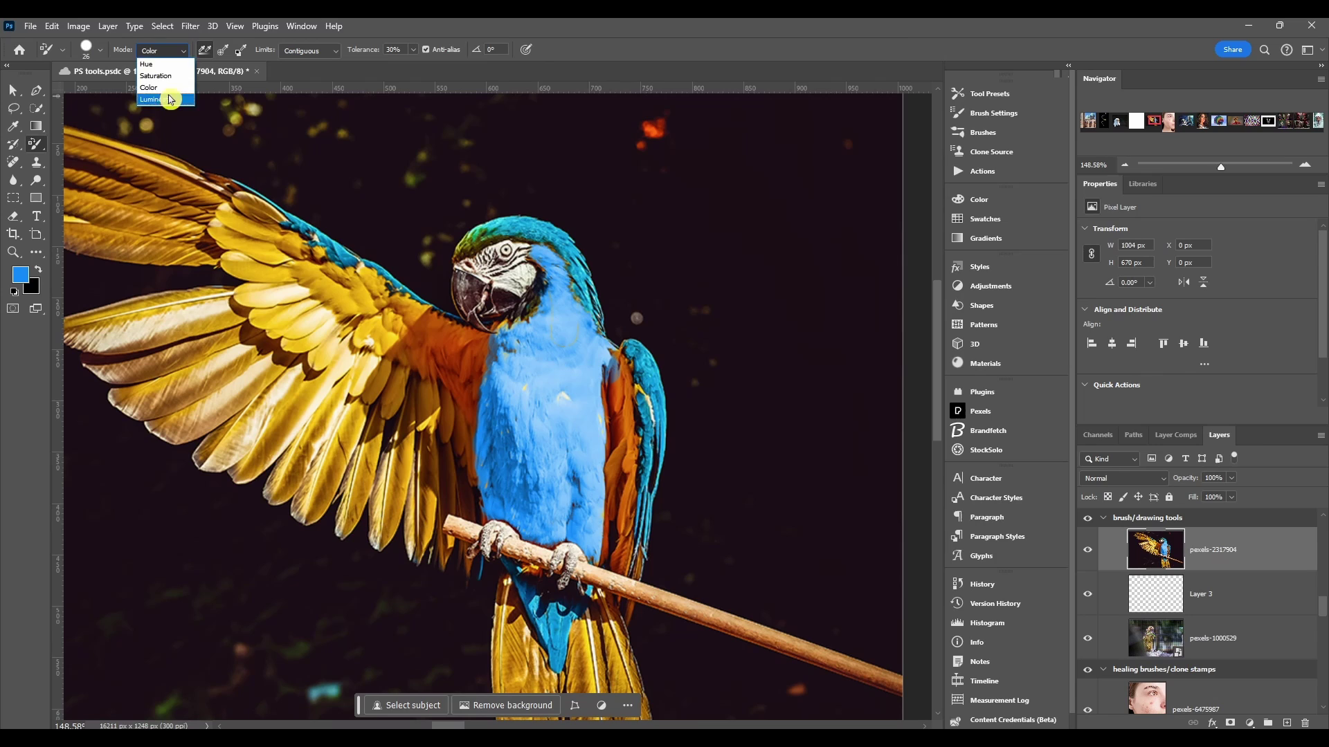
left_click(253, 52)
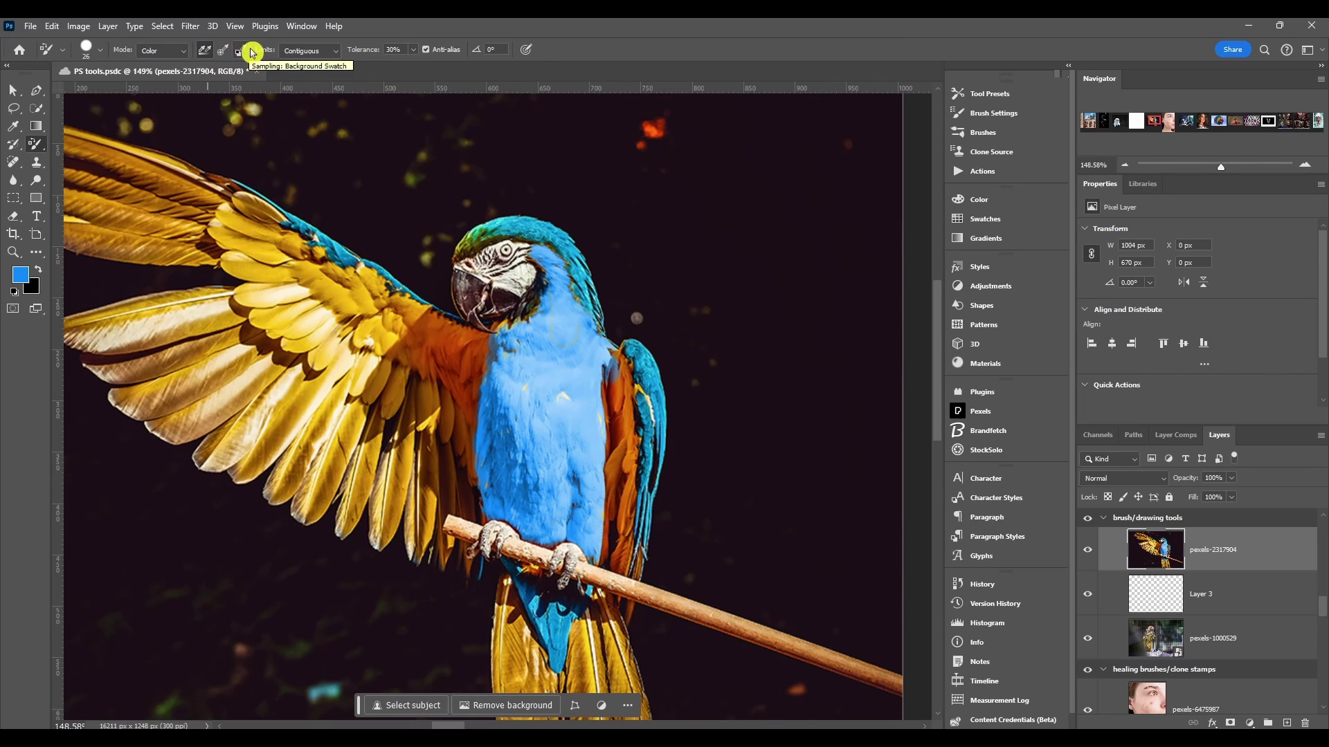
With Continuous sampling, paint blue over the yellow wing feather and its left and lower edges.
left_click(205, 50)
mouse_move(195, 315)
left_mouse_down()
mouse_move(288, 347)
mouse_move(313, 335)
mouse_move(232, 319)
left_mouse_up()
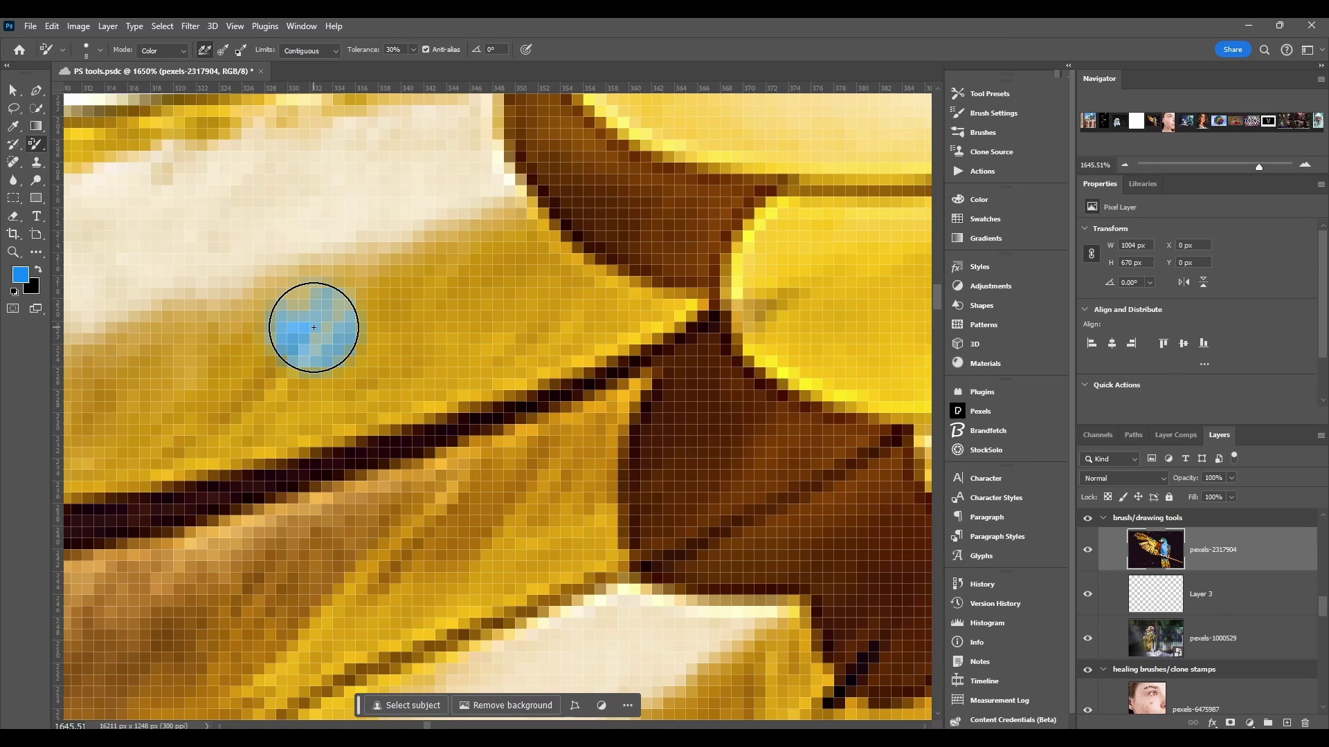
mouse_move(313, 327)
left_mouse_down()
mouse_move(555, 326)
mouse_move(447, 247)
mouse_move(370, 223)
mouse_move(319, 228)
mouse_move(276, 241)
mouse_move(333, 253)
mouse_move(208, 407)
mouse_move(345, 407)
mouse_move(167, 421)
mouse_move(337, 435)
mouse_move(366, 464)
mouse_move(487, 471)
mouse_move(456, 487)
mouse_move(518, 506)
mouse_move(624, 469)
mouse_move(528, 457)
mouse_move(588, 415)
mouse_move(459, 398)
mouse_move(414, 414)
mouse_move(602, 368)
mouse_move(566, 357)
mouse_move(570, 382)
mouse_move(532, 203)
mouse_move(556, 243)
mouse_move(513, 202)
mouse_move(585, 269)
mouse_move(487, 181)
mouse_move(530, 233)
mouse_move(501, 265)
mouse_move(452, 181)
mouse_move(428, 174)
mouse_move(348, 191)
mouse_move(363, 202)
mouse_move(289, 223)
mouse_move(299, 253)
mouse_move(237, 182)
mouse_move(180, 183)
mouse_move(177, 247)
left_mouse_up()
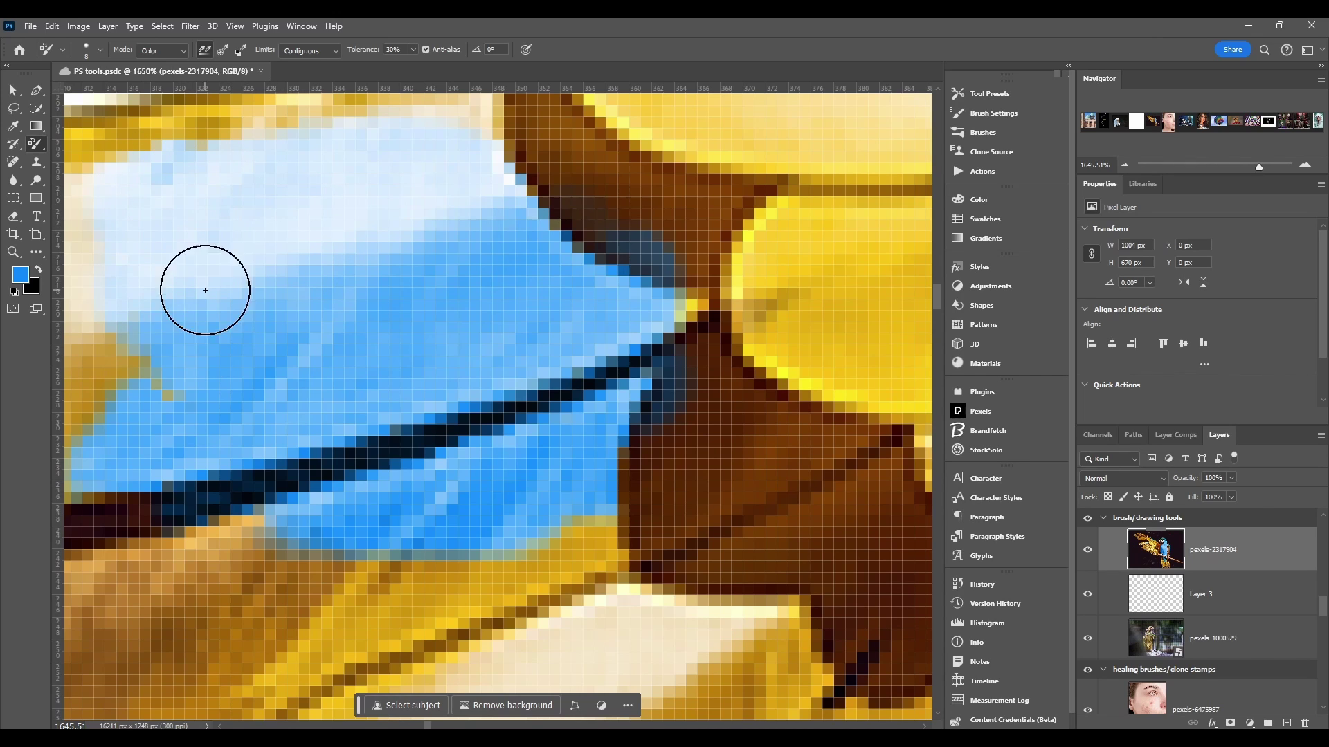
mouse_move(205, 290)
left_mouse_down()
mouse_move(153, 374)
mouse_move(153, 358)
mouse_move(126, 371)
left_mouse_up()
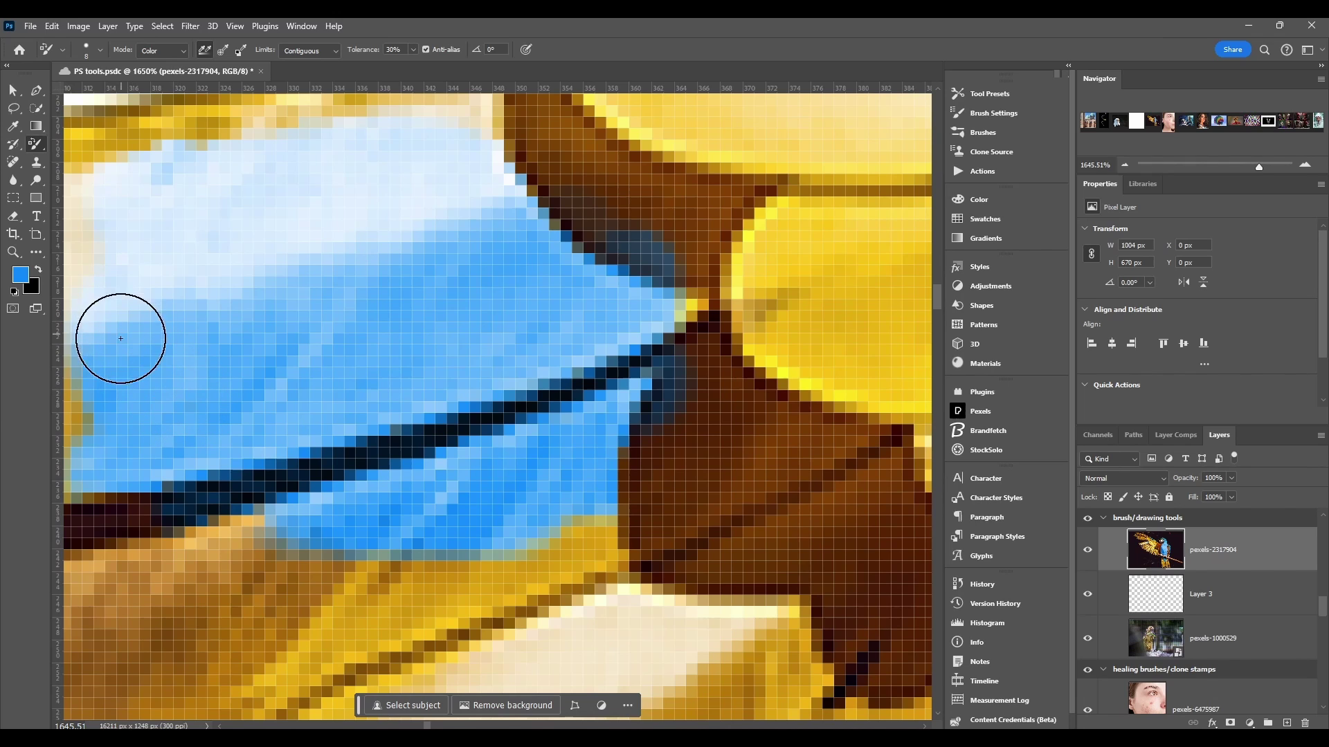
mouse_move(258, 551)
left_mouse_down()
mouse_move(341, 582)
mouse_move(195, 581)
mouse_move(263, 561)
mouse_move(278, 611)
mouse_move(335, 585)
mouse_move(351, 604)
mouse_move(508, 603)
mouse_move(535, 574)
mouse_move(603, 559)
mouse_move(605, 514)
mouse_move(636, 506)
mouse_move(659, 474)
mouse_move(699, 409)
left_mouse_up()
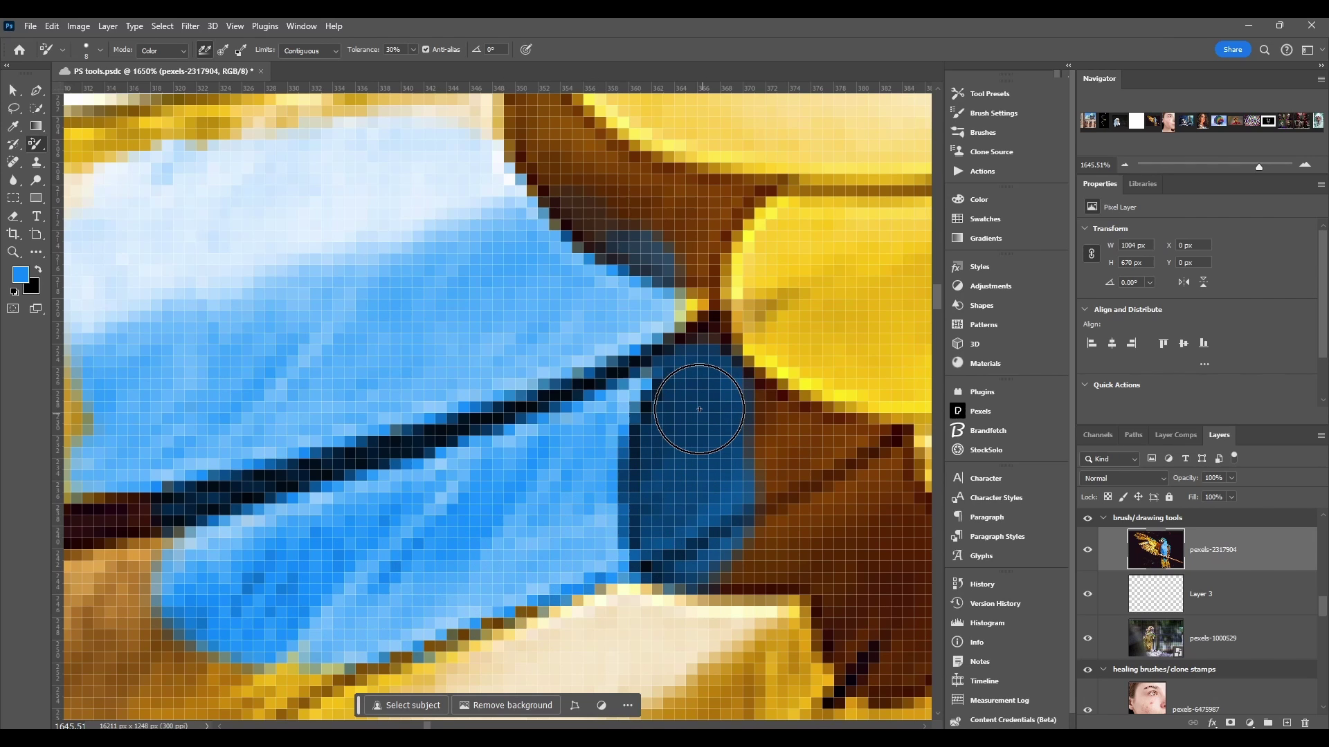
scroll(341, 436, "down", 3)
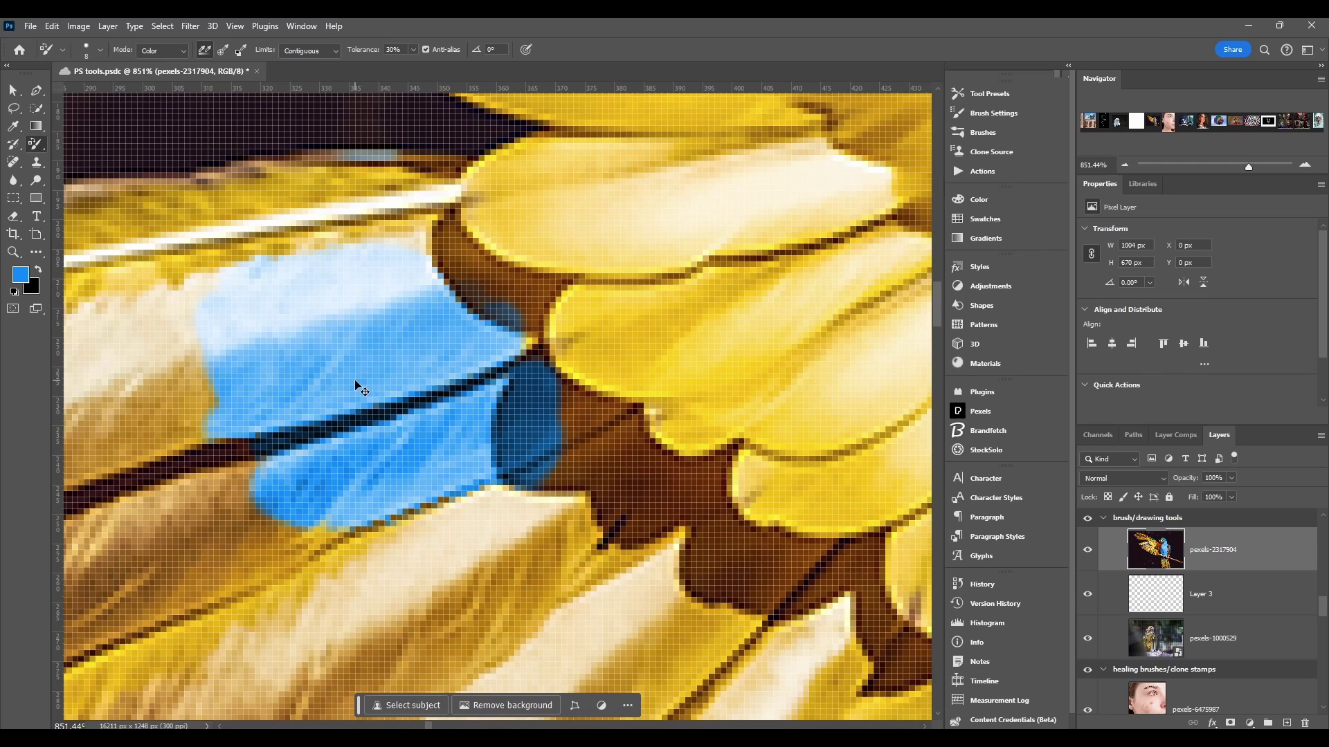
Undo the wing strokes, switch Sampling to Once, and paint blue over the pale feather.
key("ctrl+z")
key("ctrl+z")
left_click(222, 49)
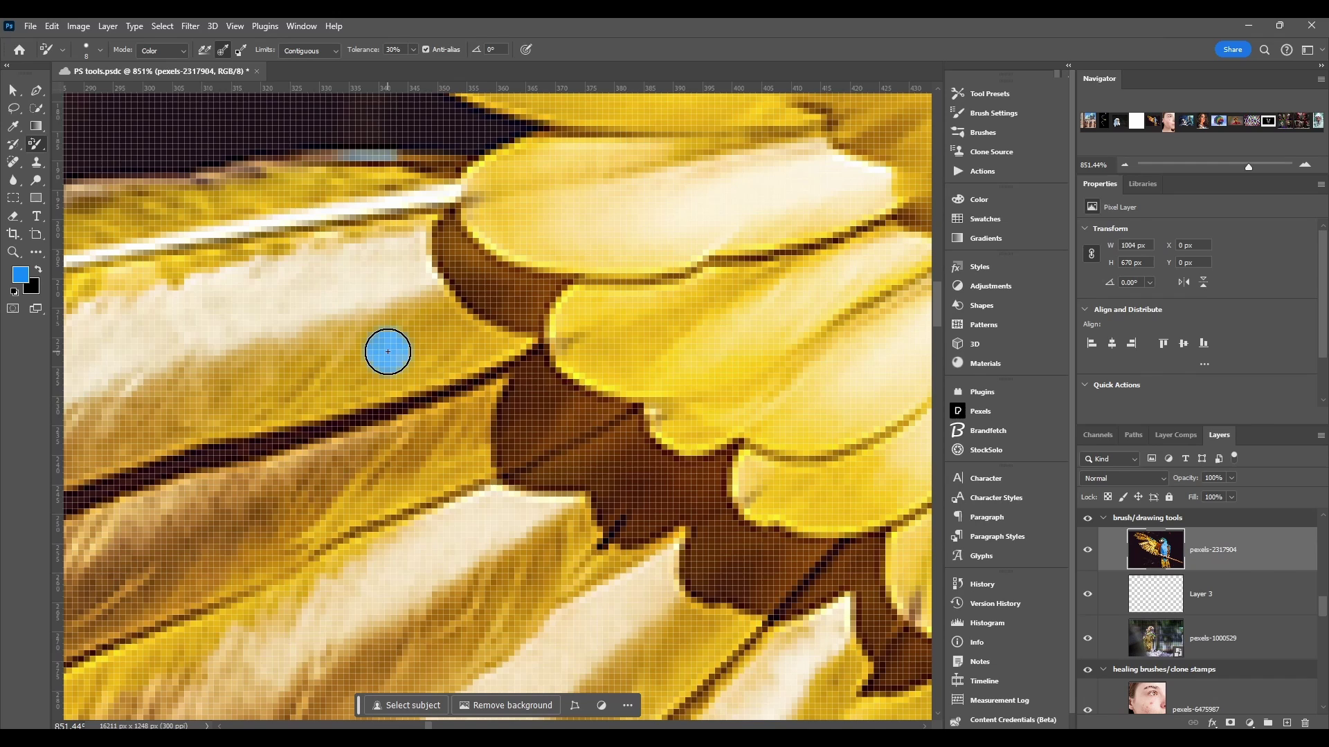
mouse_move(388, 351)
left_mouse_down()
mouse_move(294, 354)
mouse_move(267, 388)
mouse_move(423, 364)
mouse_move(315, 386)
mouse_move(284, 434)
mouse_move(409, 487)
mouse_move(252, 476)
mouse_move(380, 415)
mouse_move(296, 390)
mouse_move(337, 488)
mouse_move(258, 482)
mouse_move(374, 487)
mouse_move(357, 431)
mouse_move(278, 502)
mouse_move(317, 494)
mouse_move(307, 493)
mouse_move(324, 468)
mouse_move(310, 490)
mouse_move(437, 454)
mouse_move(465, 418)
mouse_move(479, 463)
mouse_move(444, 474)
mouse_move(447, 451)
mouse_move(465, 451)
mouse_move(431, 462)
mouse_move(471, 358)
mouse_move(353, 278)
mouse_move(494, 360)
mouse_move(363, 307)
mouse_move(492, 402)
mouse_move(374, 288)
mouse_move(484, 406)
mouse_move(385, 305)
mouse_move(459, 364)
left_mouse_up()
Set Sampling to Background Swatch and eyedrop the feather's cream colour as the background.
scroll(443, 374, "down", 8)
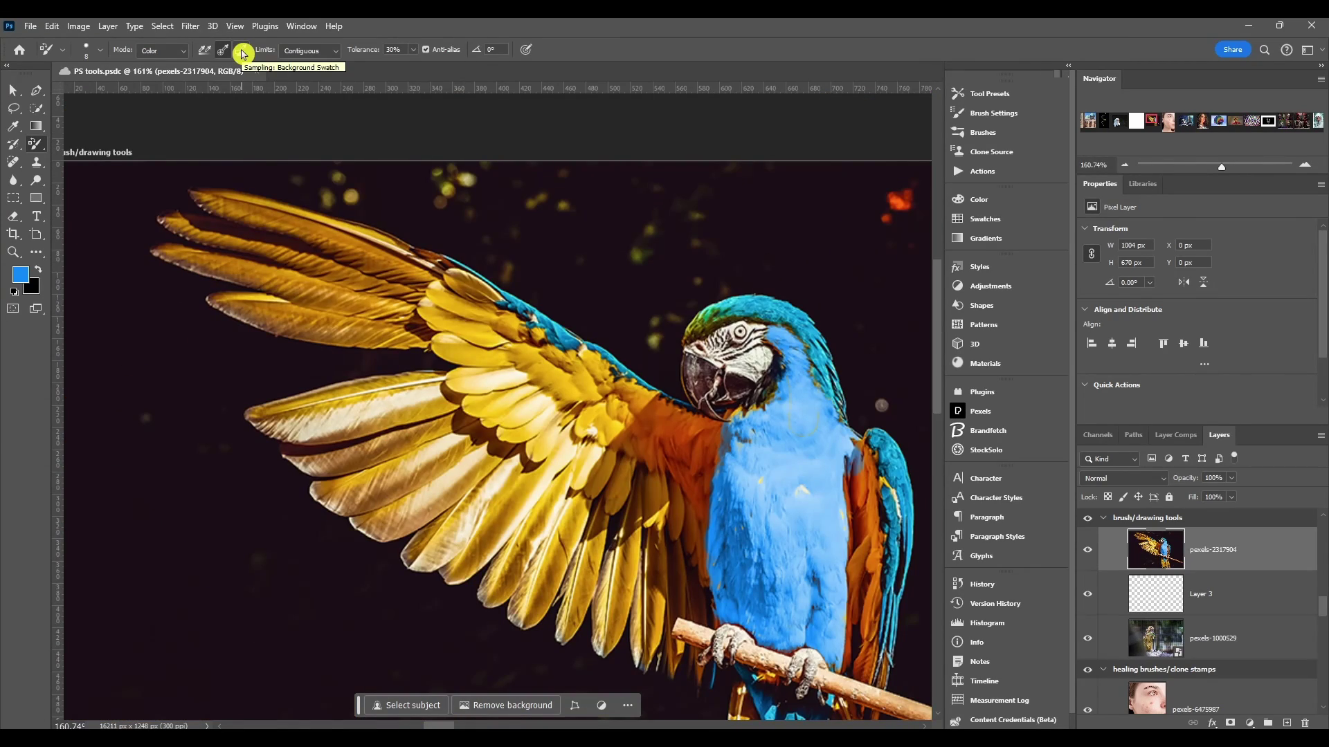
left_click(241, 50)
scroll(273, 216, "up", 3)
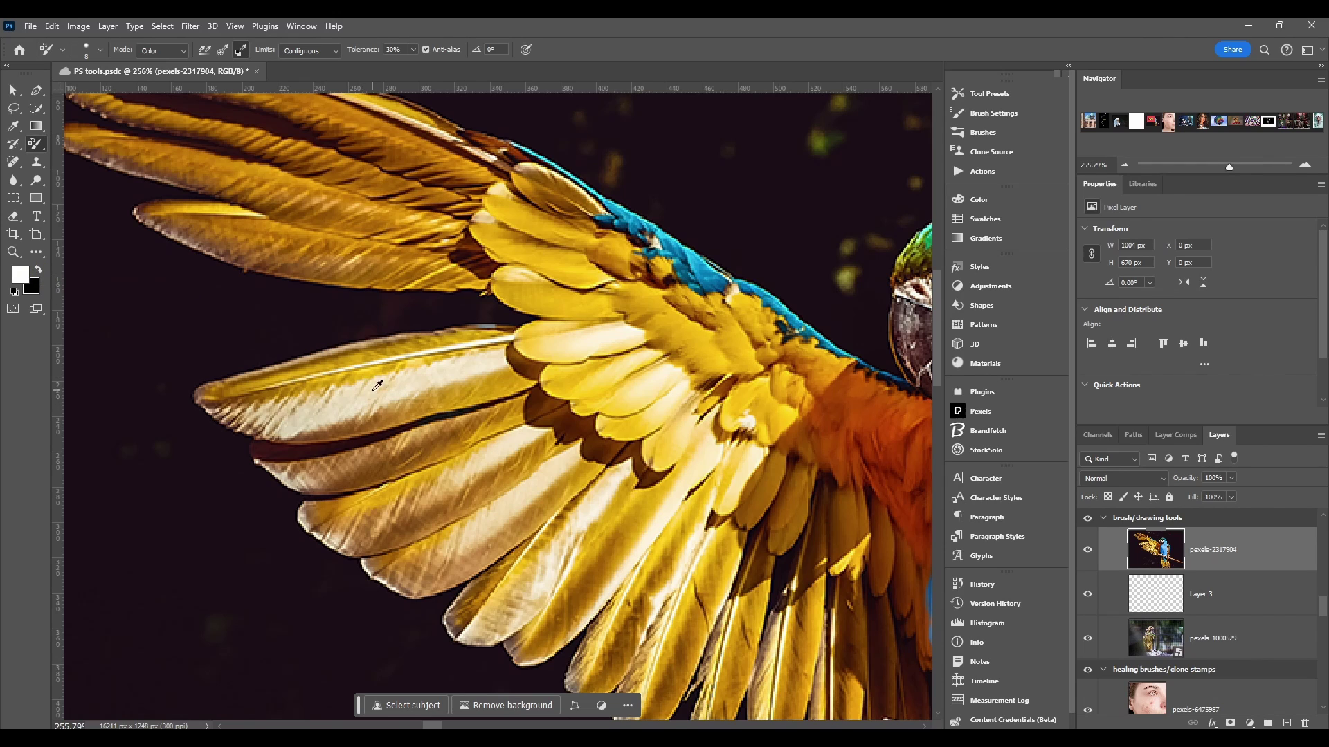
scroll(378, 385, "up", 8)
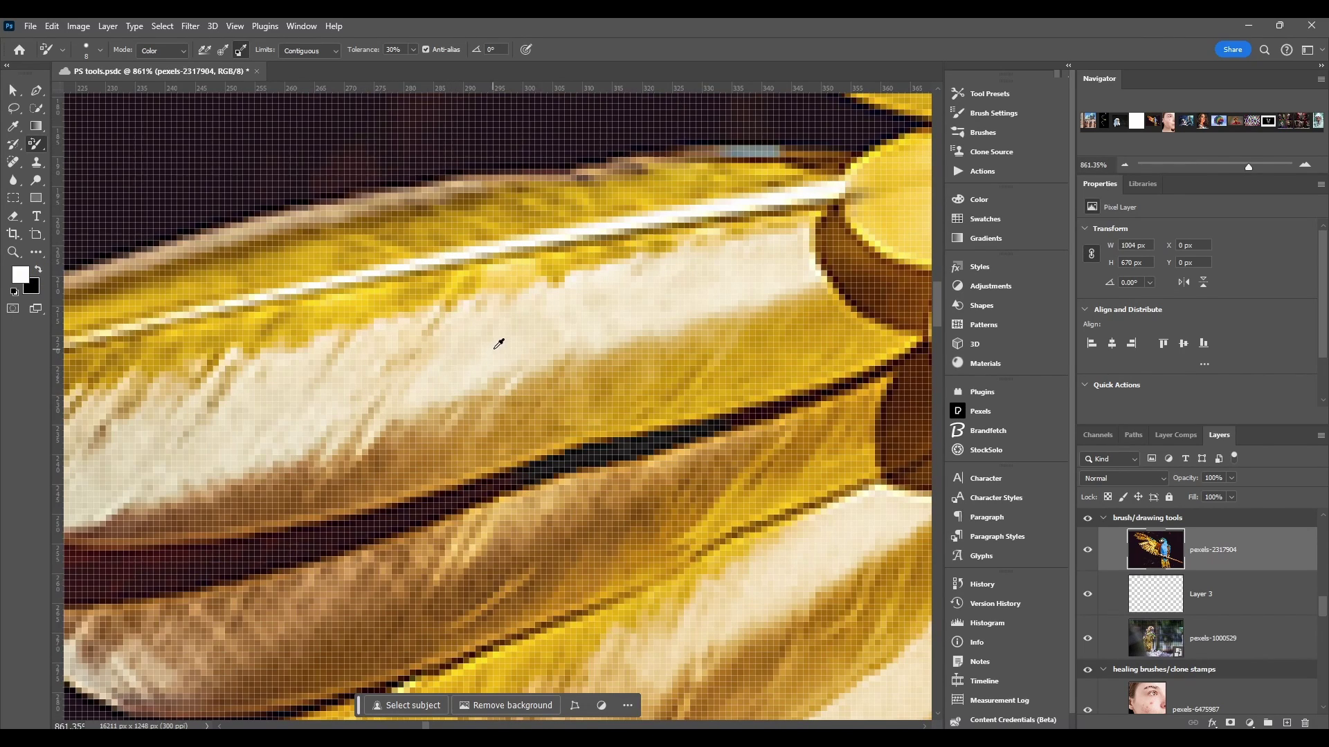
left_click(499, 345, "alt")
scroll(490, 347, "down", 3)
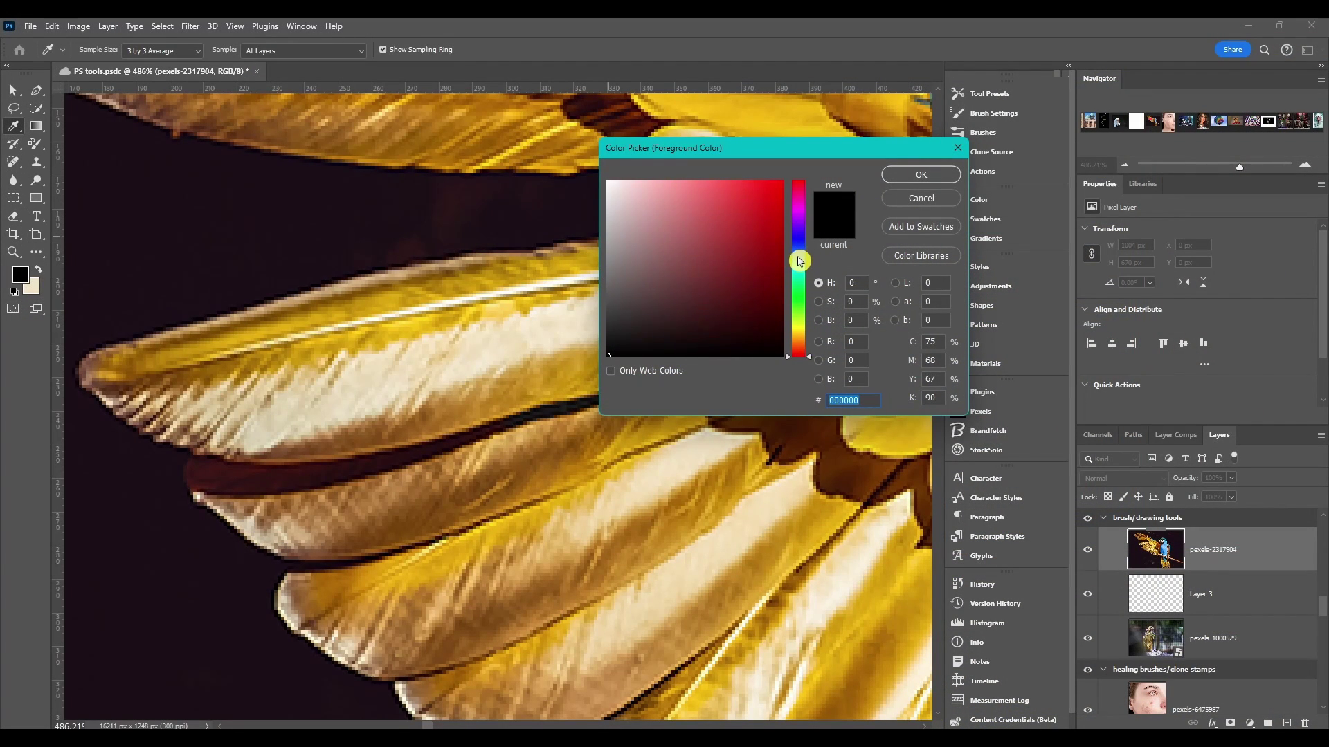
Make the foreground light blue and paint it along the feather's pale part toward the tip.
left_click(800, 260)
left_click(764, 185)
left_click(899, 176)
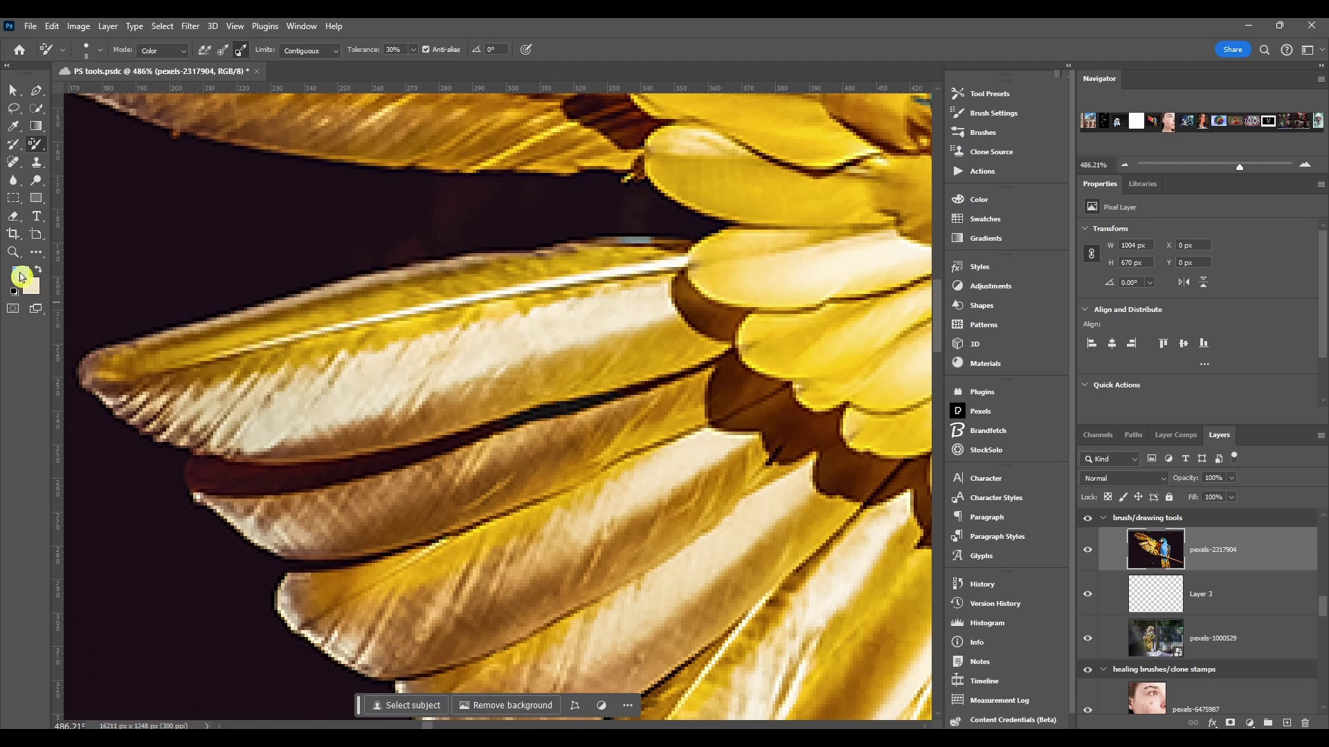
mouse_move(475, 351)
left_mouse_down()
mouse_move(401, 367)
mouse_move(654, 290)
left_mouse_up()
mouse_move(296, 374)
left_mouse_down()
mouse_move(206, 459)
mouse_move(294, 436)
mouse_move(263, 401)
mouse_move(614, 318)
mouse_move(532, 353)
mouse_move(552, 329)
left_mouse_up()
Set Limits to Discontiguous and paint a blue test stroke across the upper feather.
scroll(528, 330, "up", 2)
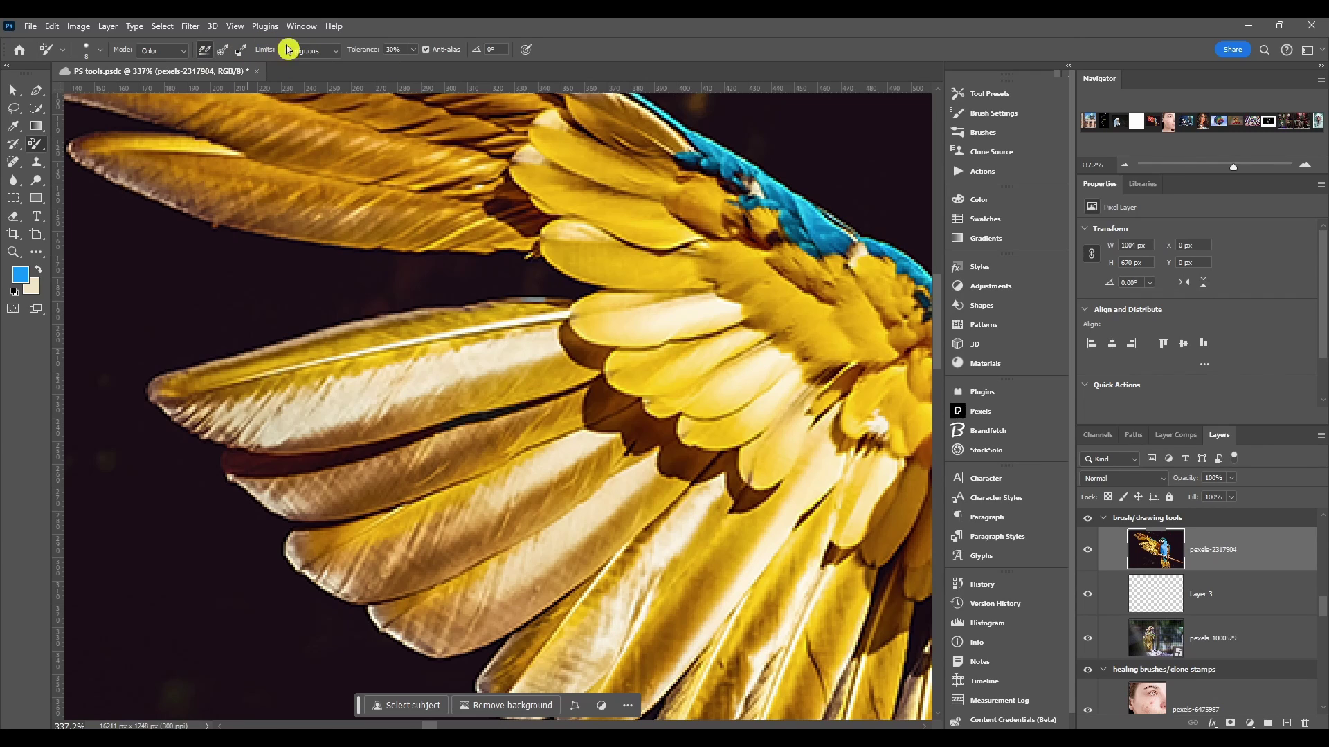
left_click(308, 50)
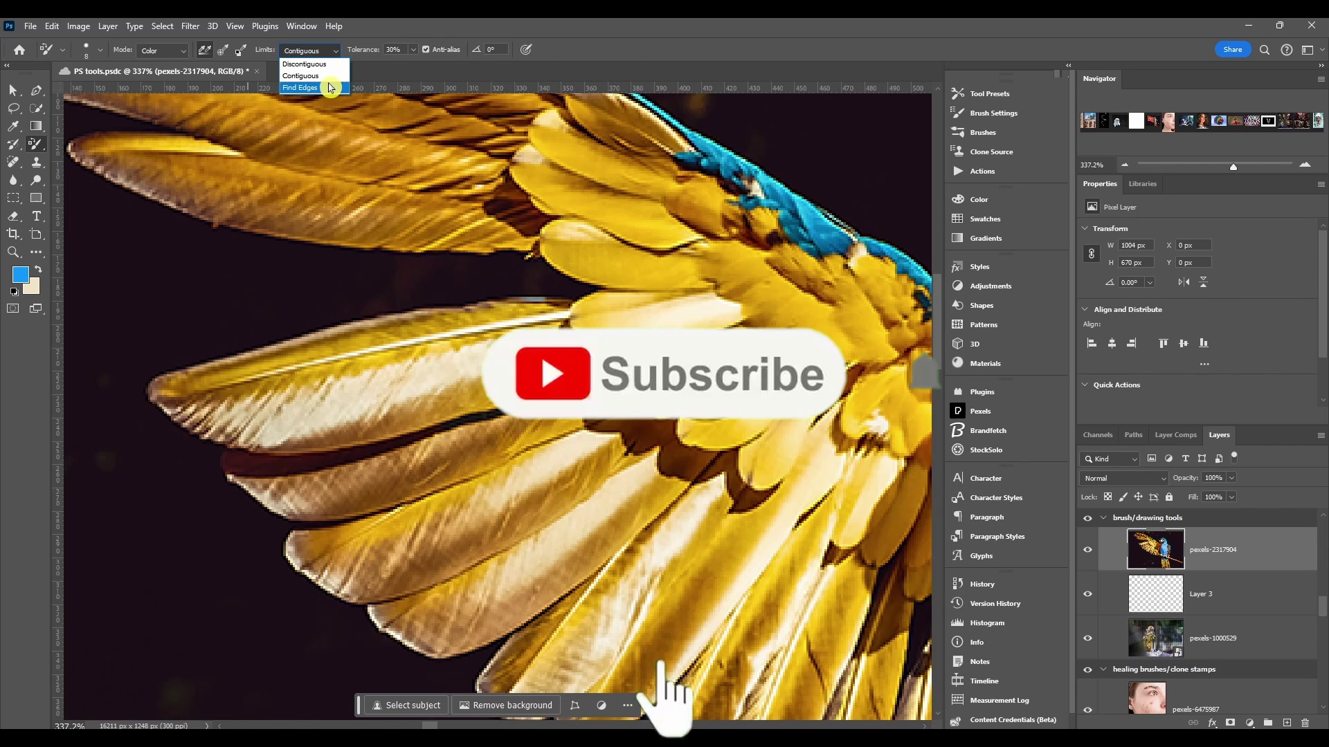
left_click(331, 79)
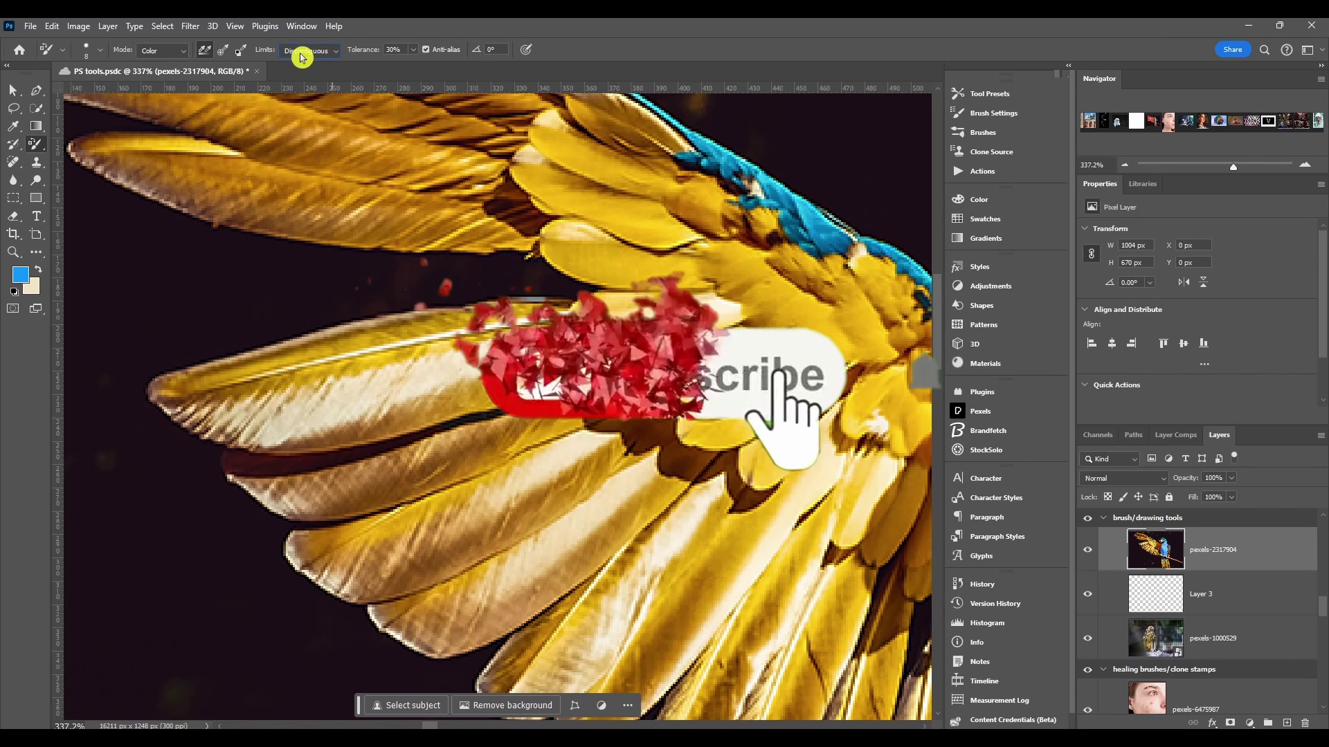
left_click(308, 50)
left_click(328, 64)
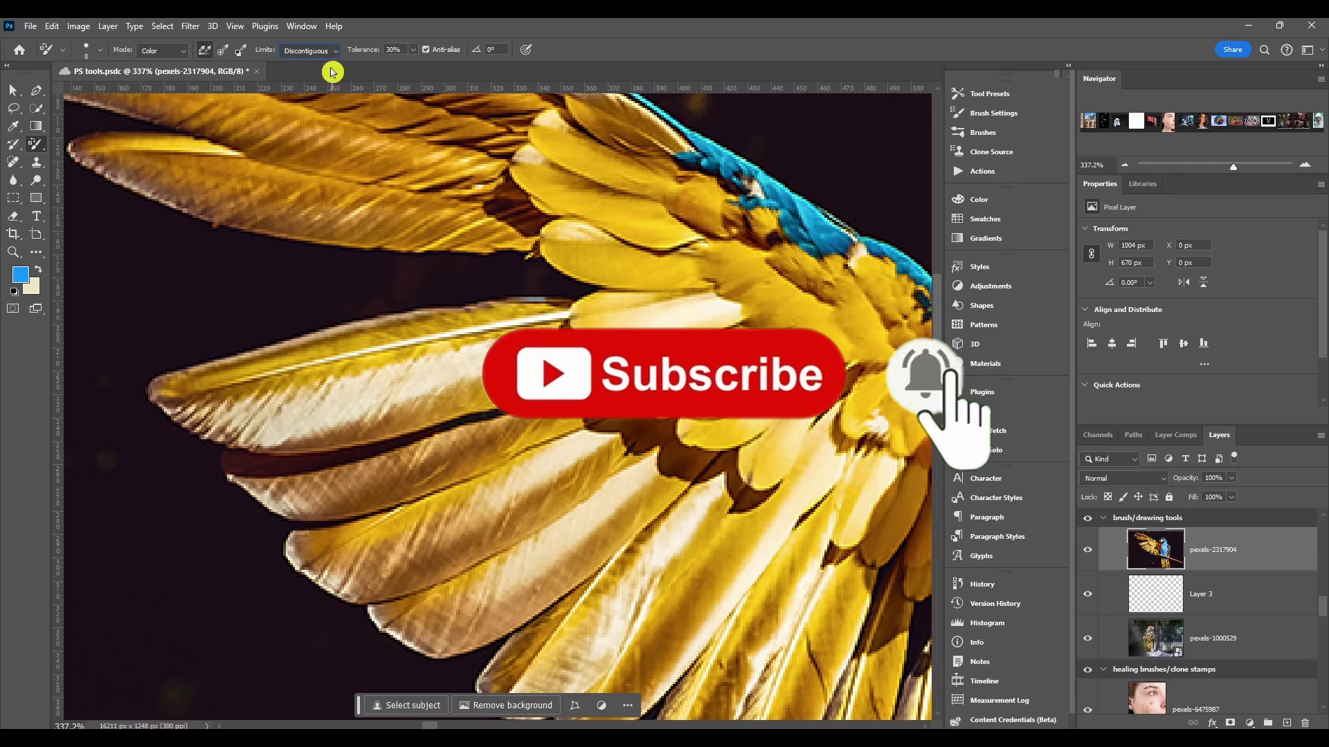
mouse_move(410, 407)
left_mouse_down()
mouse_move(545, 362)
mouse_move(410, 414)
mouse_move(509, 384)
mouse_move(422, 415)
left_mouse_up()
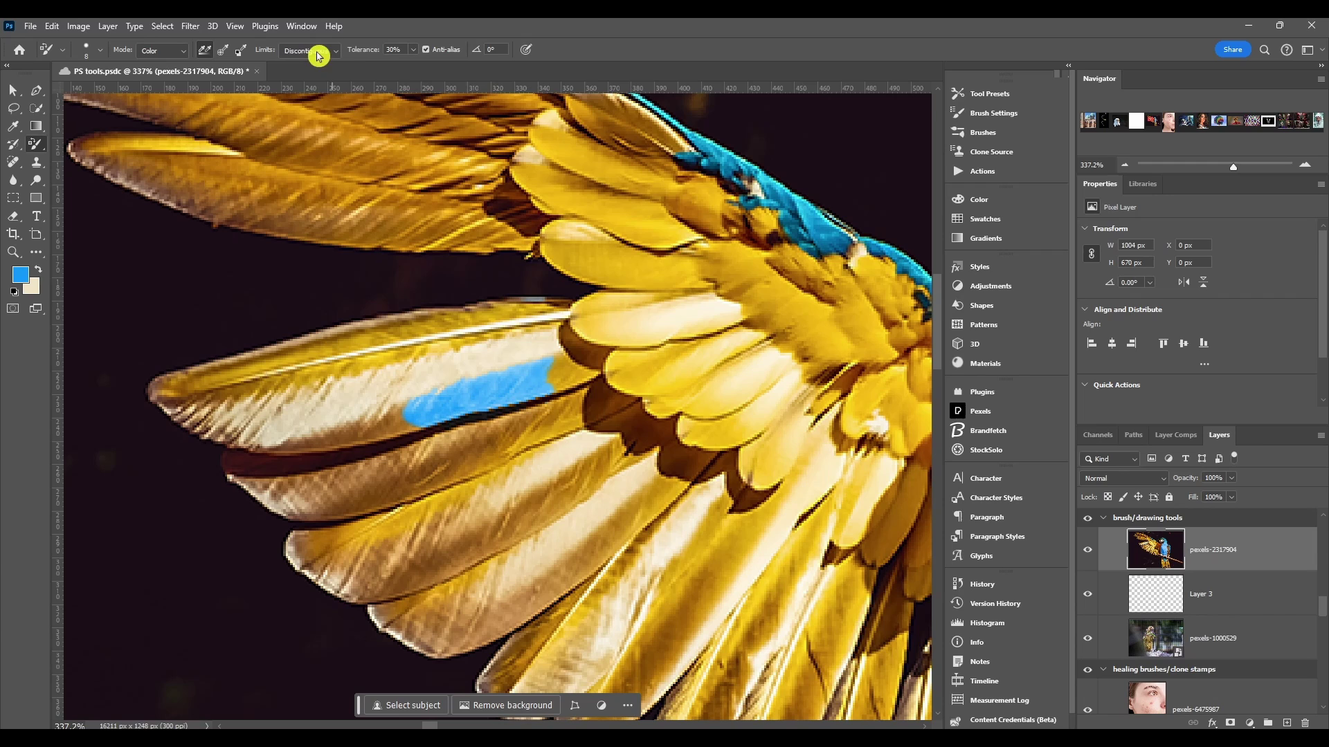
Paint blue test strokes on the next two feathers using Contiguous, then Find Edges limits.
left_click(317, 51)
left_click(315, 75)
mouse_move(439, 441)
left_mouse_down()
mouse_move(537, 423)
mouse_move(417, 460)
mouse_move(561, 435)
mouse_move(421, 476)
mouse_move(515, 461)
left_mouse_up()
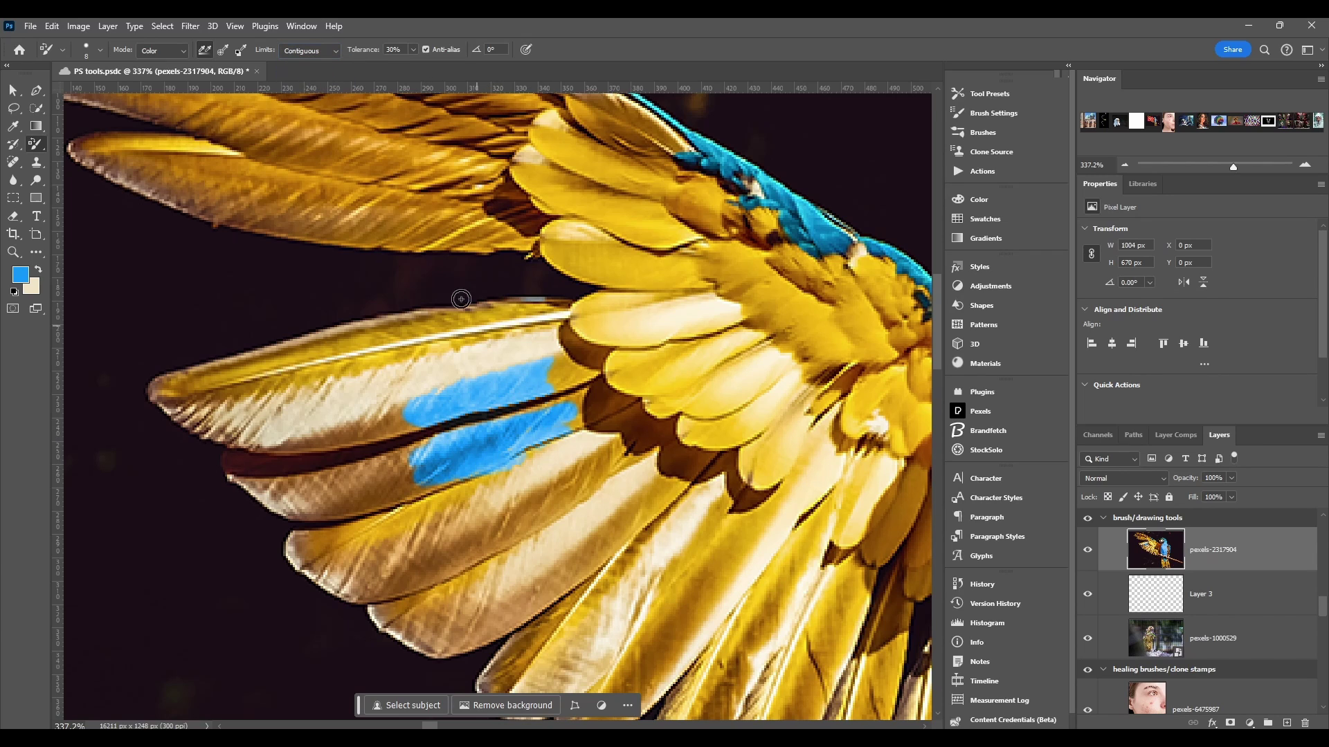
left_click(307, 51)
left_click(316, 88)
mouse_move(465, 507)
left_mouse_down()
mouse_move(579, 468)
mouse_move(475, 525)
mouse_move(487, 524)
left_mouse_up()
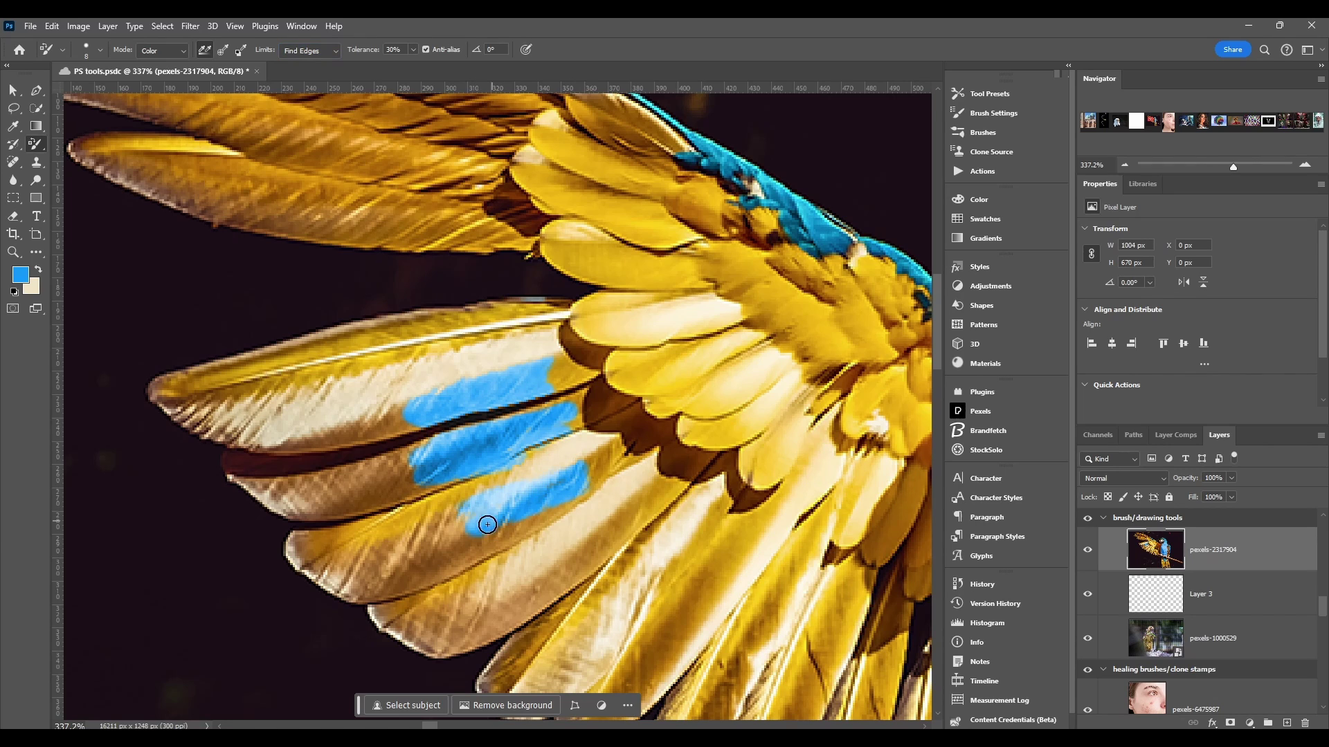
Undo all three blue test strokes, returning the wing to yellow.
scroll(482, 436, "up", 5)
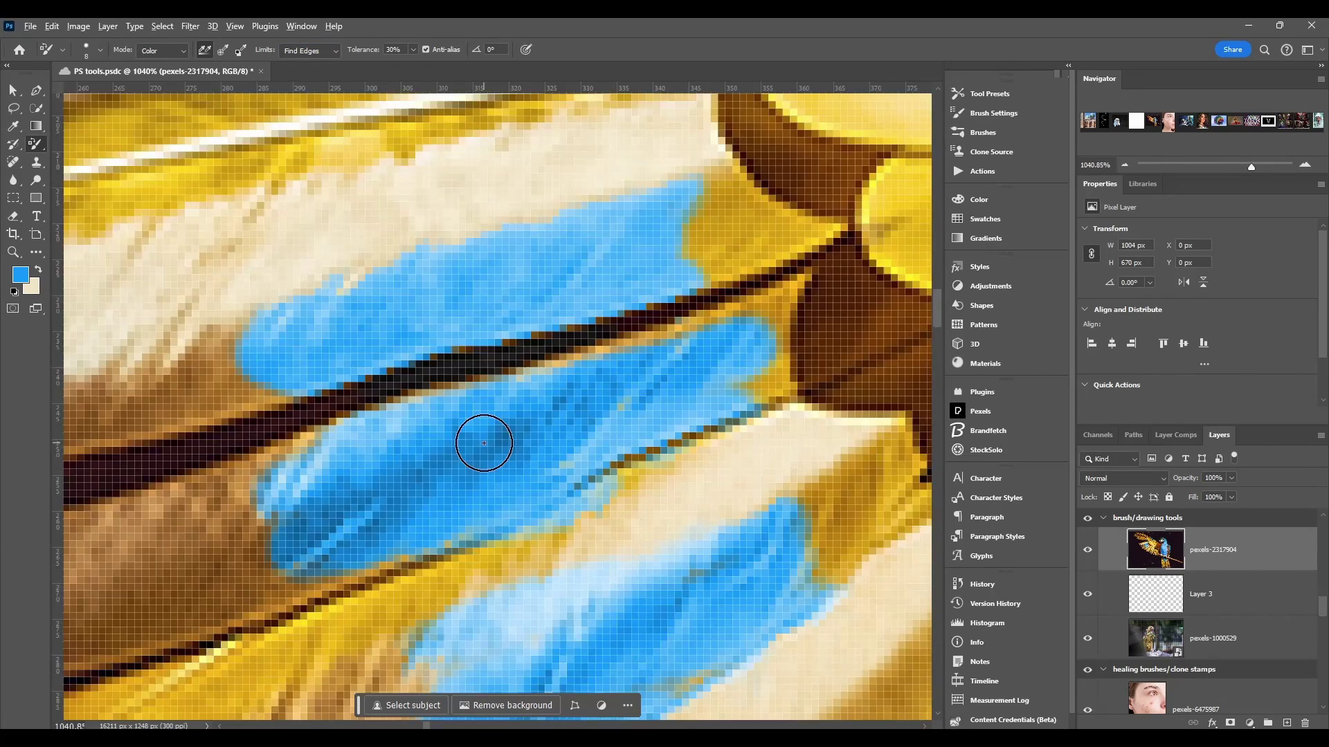
scroll(483, 442, "down", 5)
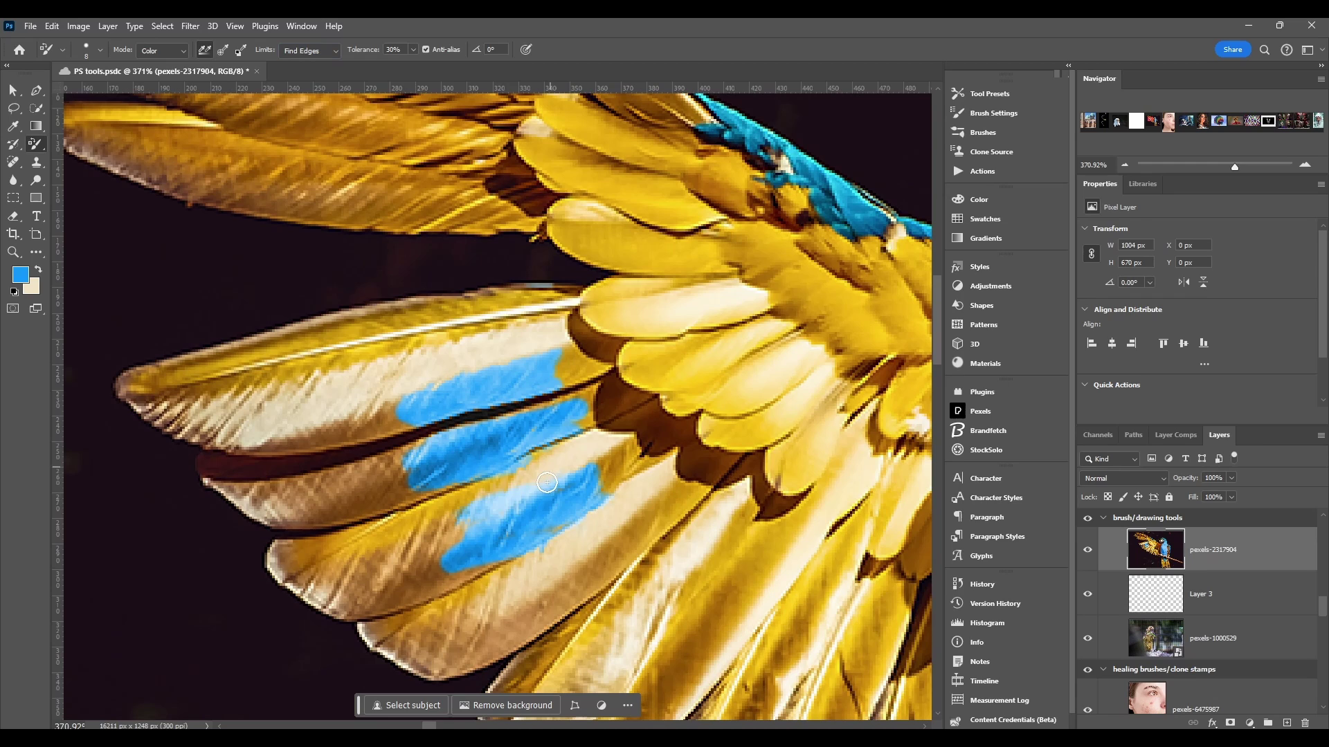
key("ctrl+z")
key("ctrl+z")
key("ctrl+z")
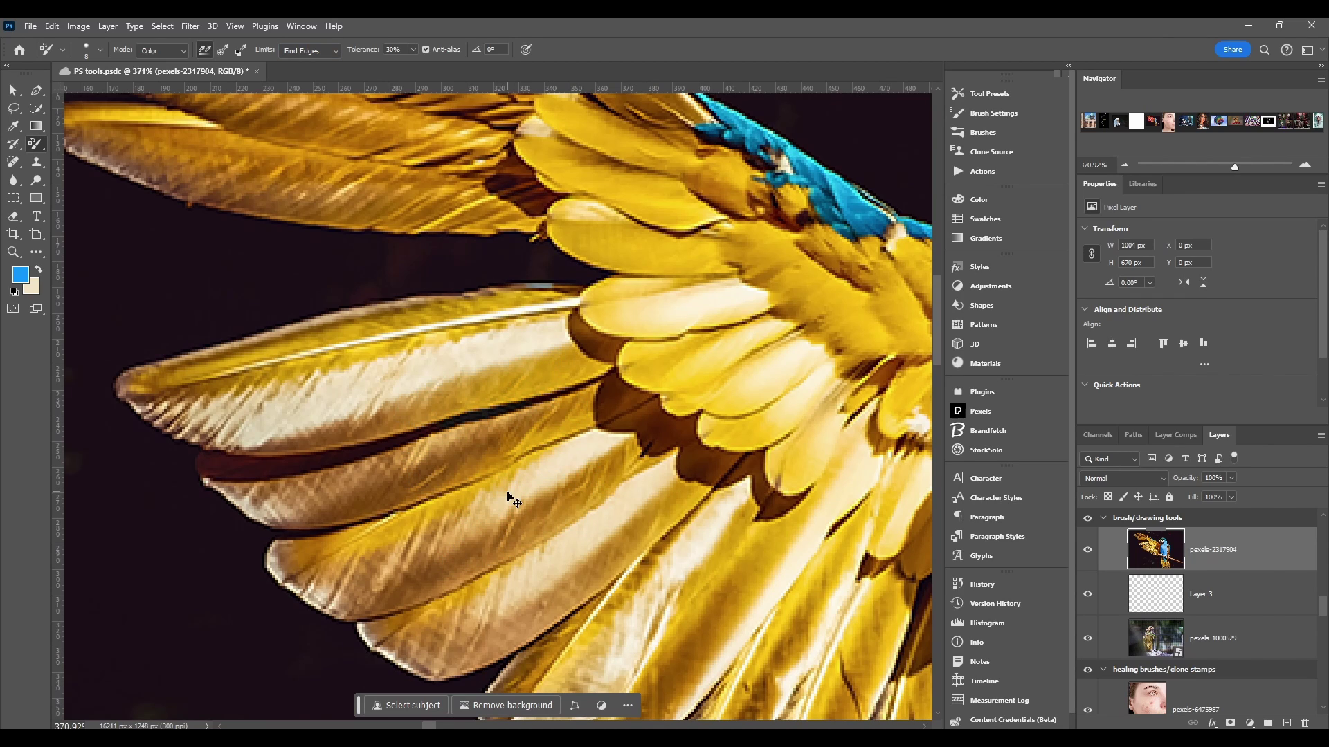
Return the Limits dropdown to Contiguous.
left_click(309, 51)
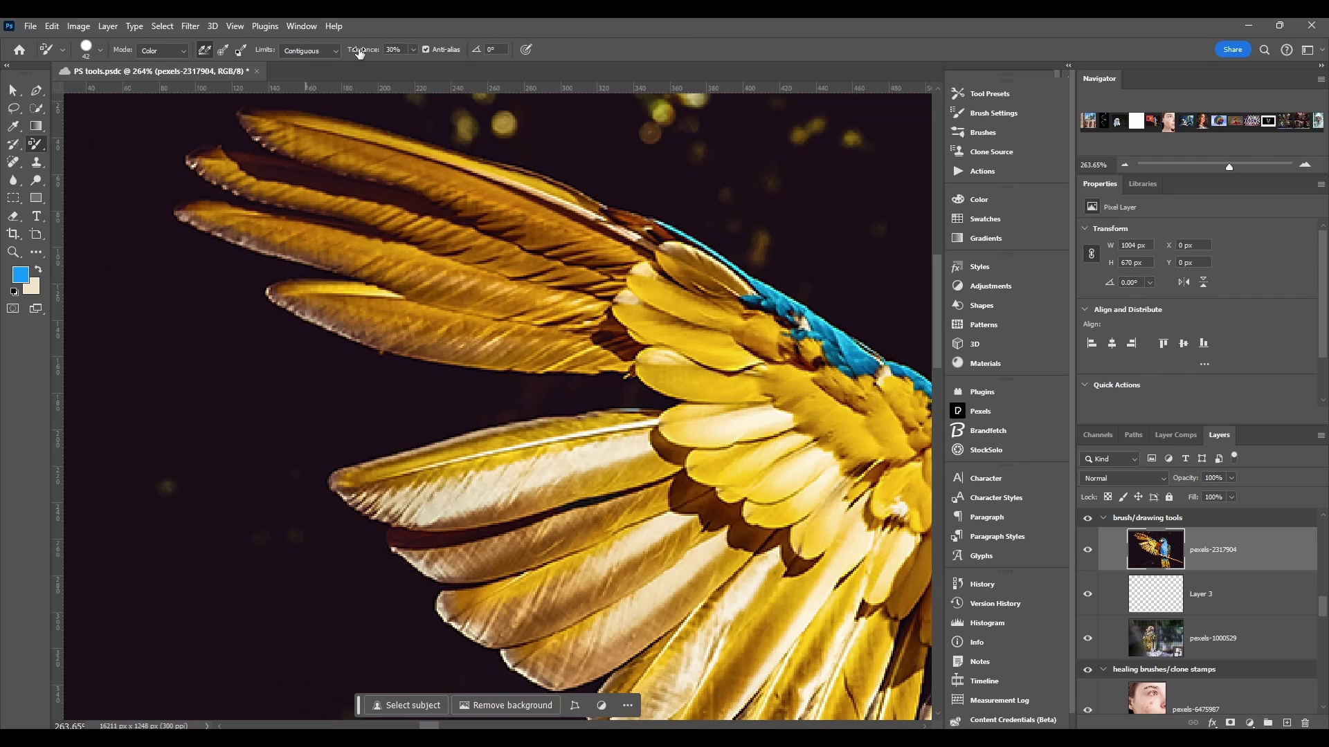
Scrub the Tolerance value up, then down, settling it at 34%.
left_click_drag(360, 52, 386, 58)
left_click(387, 53)
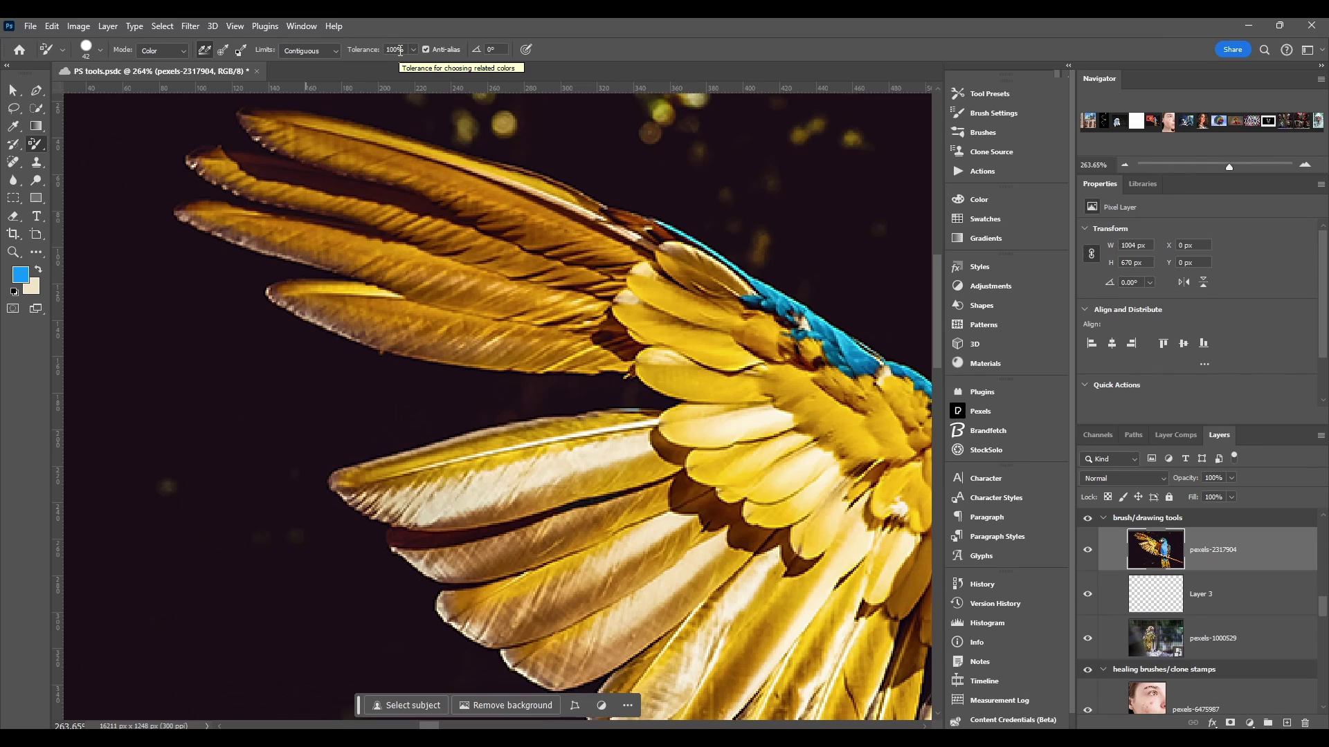
left_click_drag(364, 50, 325, 49)
left_click(432, 69)
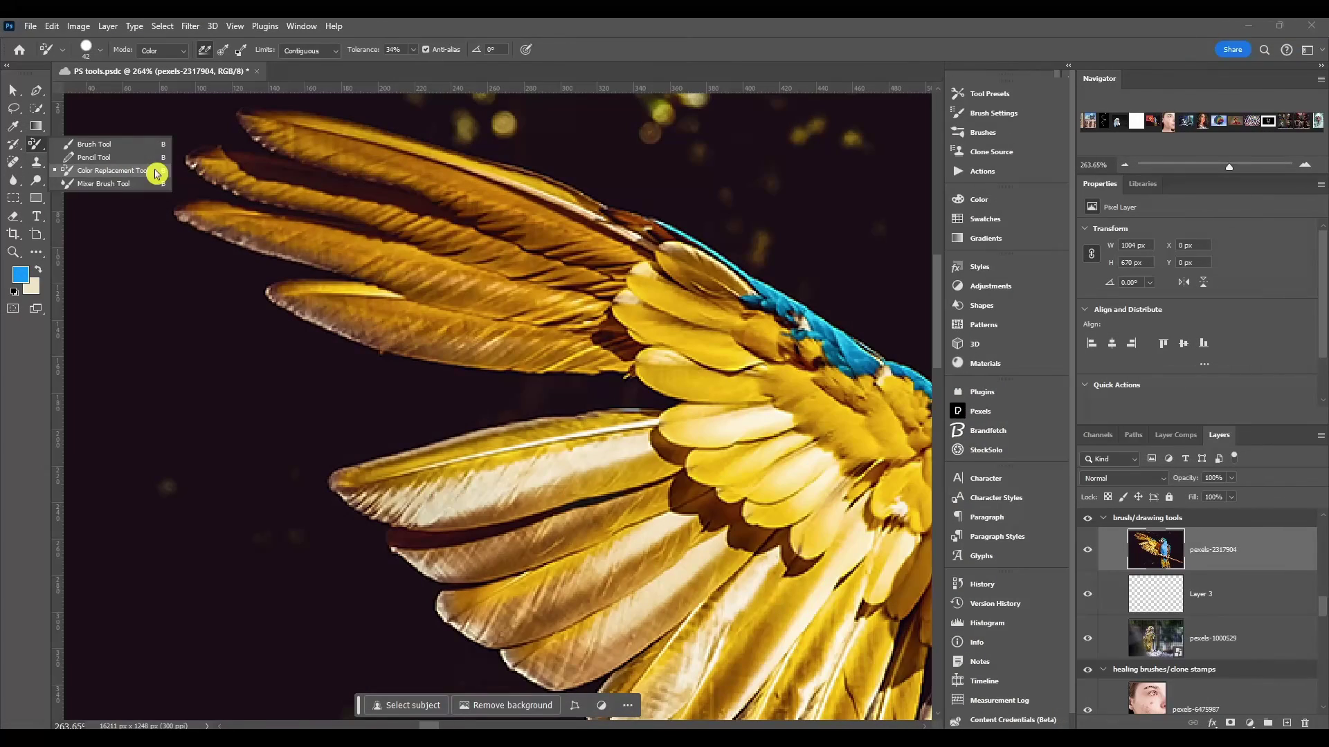
left_click(143, 160)
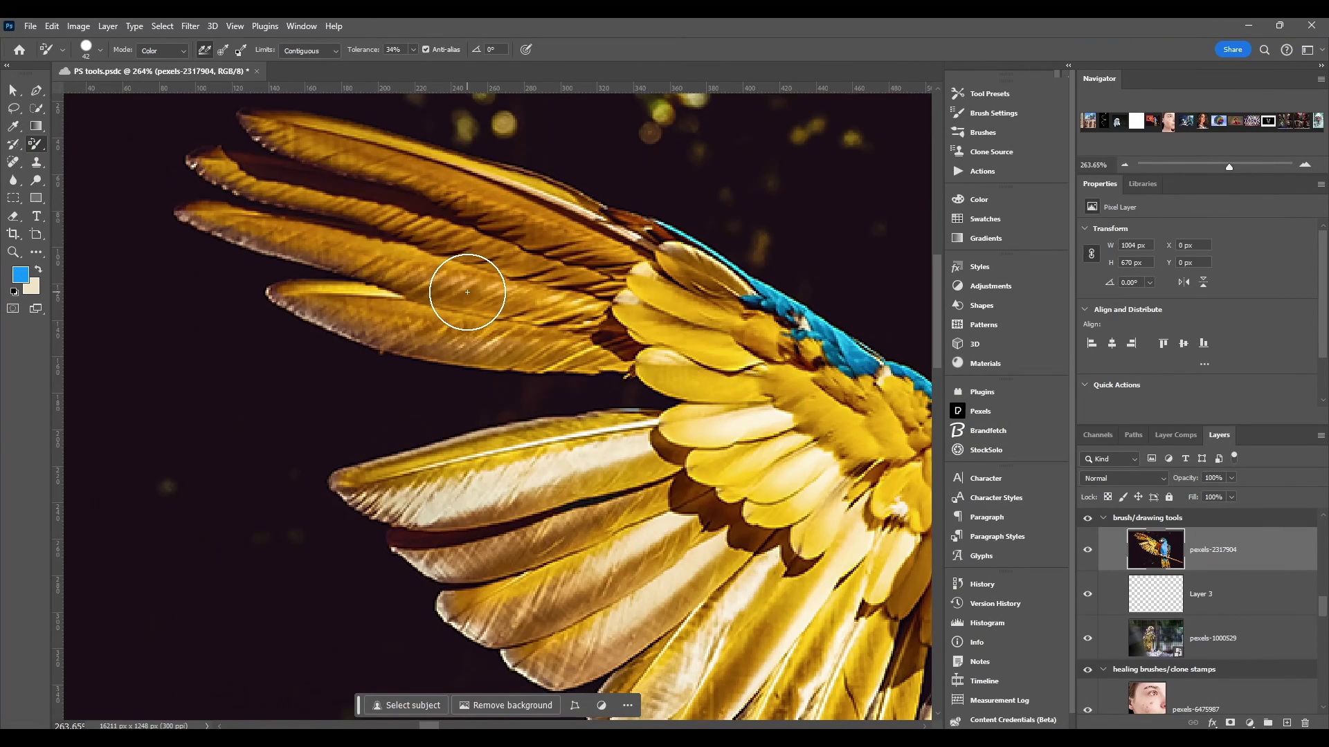